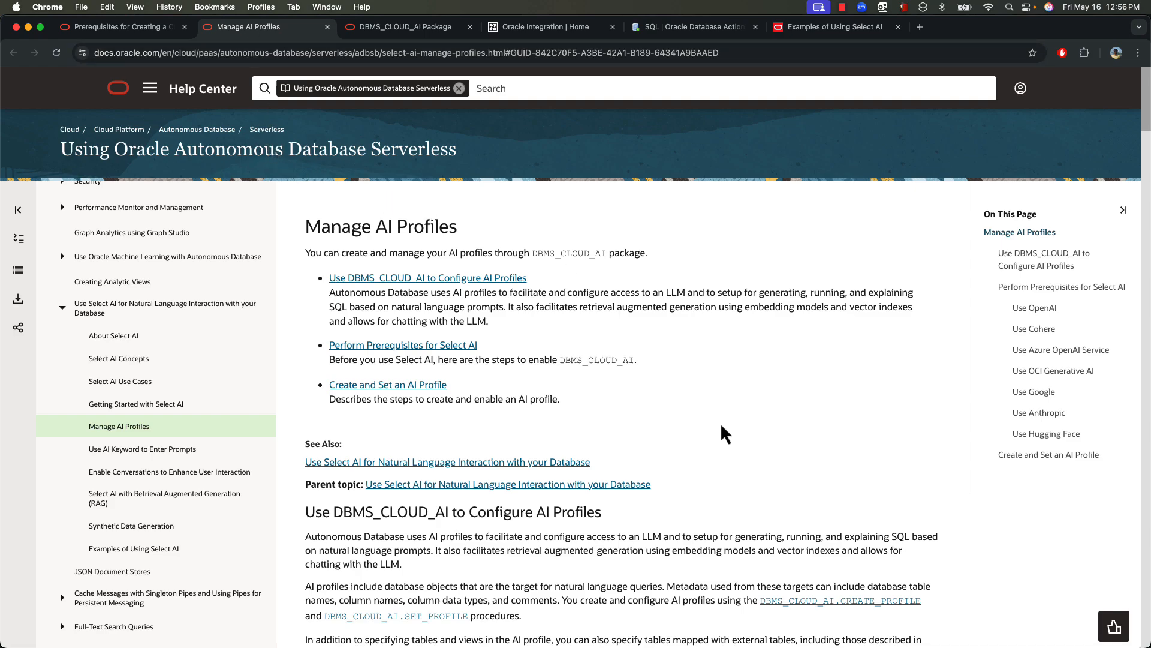
Review the Manage AI Profiles page, covering the Select AI prerequisites, the privilege and credential examples, and the AI provider sections
{"action": "scroll", "coordinate": [721, 422], "scroll_direction": "down", "scroll_amount": 5}
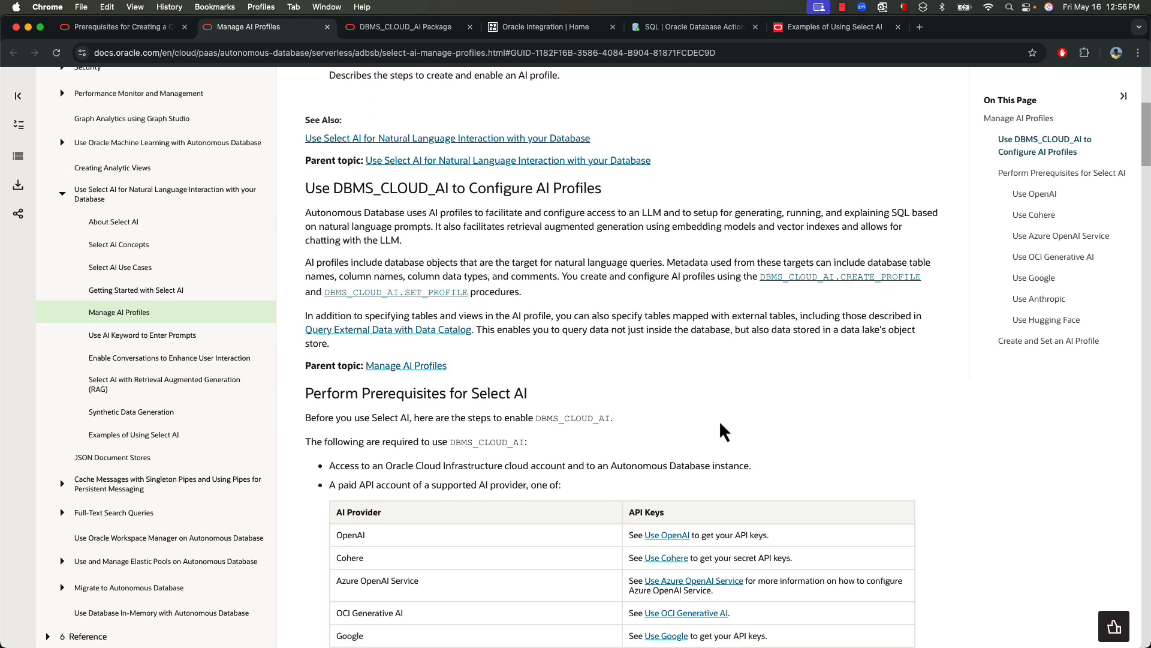
{"action": "scroll", "coordinate": [720, 422], "scroll_direction": "down", "scroll_amount": 3}
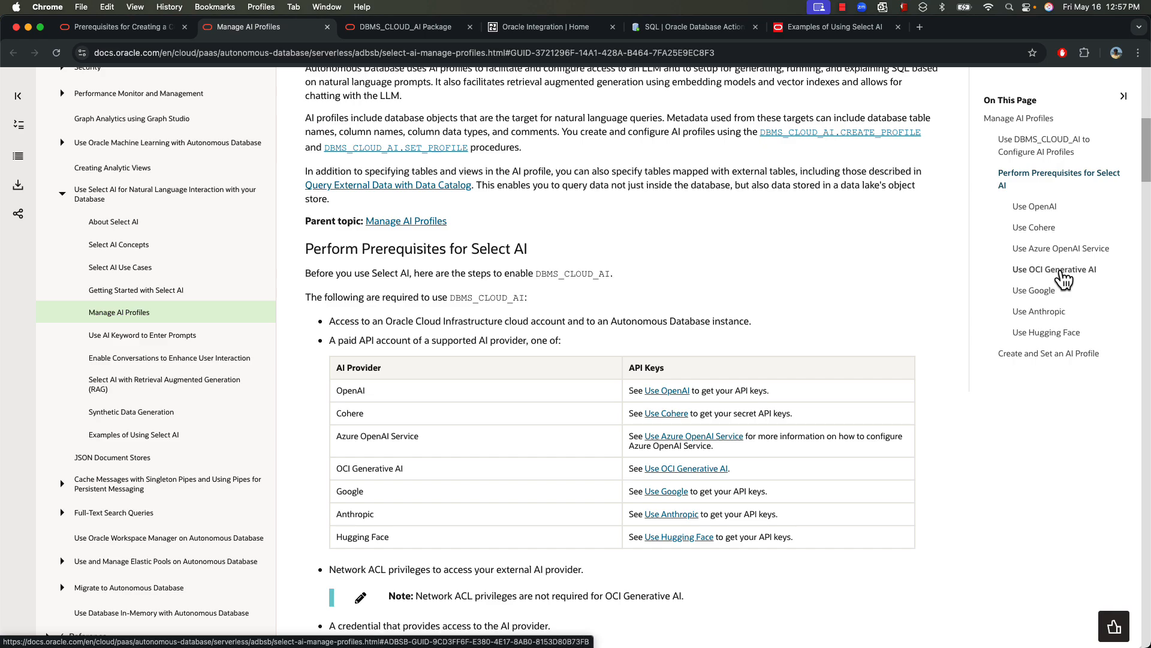
{"action": "scroll", "coordinate": [660, 315], "scroll_direction": "down", "scroll_amount": 10}
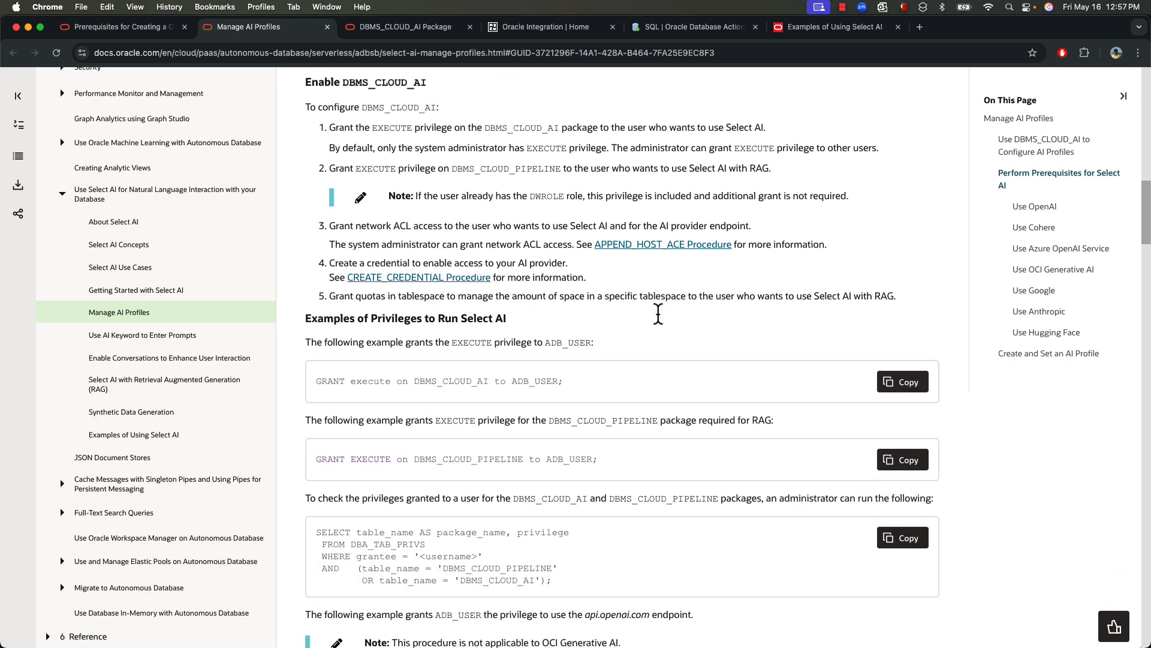
{"action": "scroll", "coordinate": [661, 315], "scroll_direction": "down", "scroll_amount": 3}
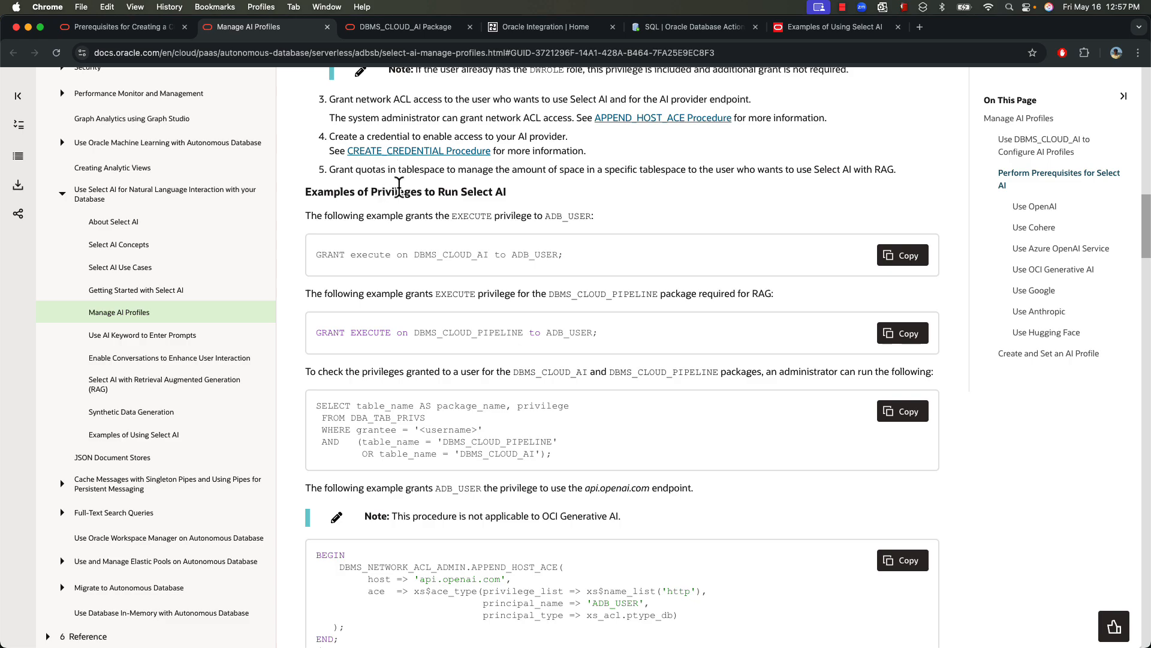
{"action": "scroll", "coordinate": [649, 379], "scroll_direction": "down", "scroll_amount": 10}
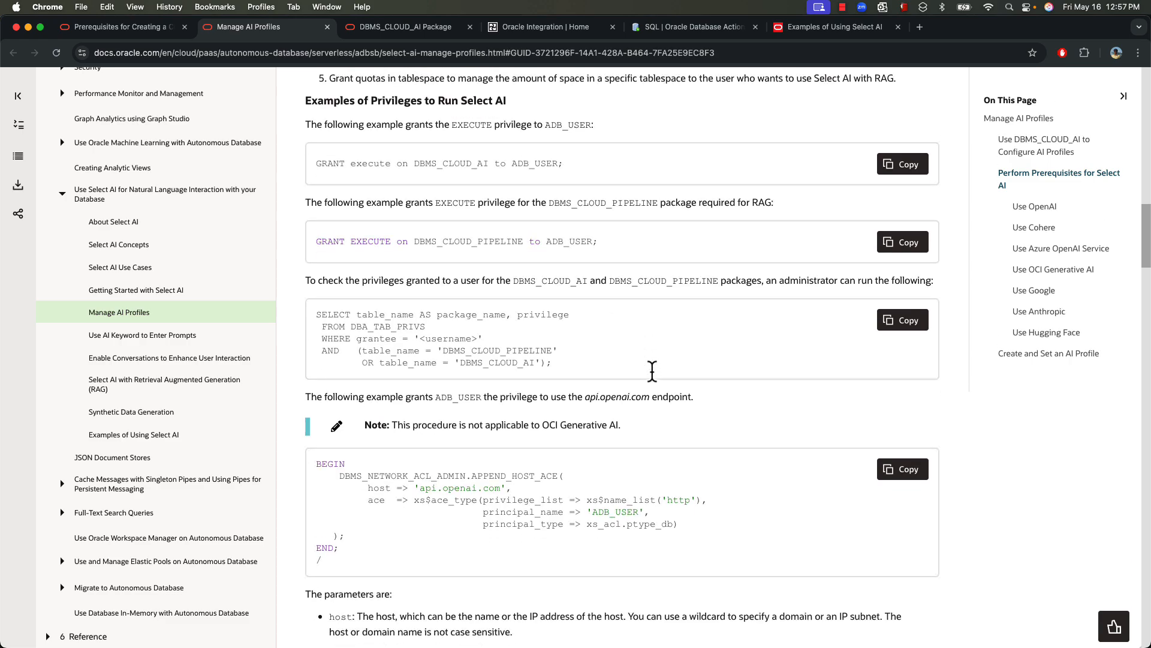
{"action": "scroll", "coordinate": [545, 366], "scroll_direction": "down", "scroll_amount": 20}
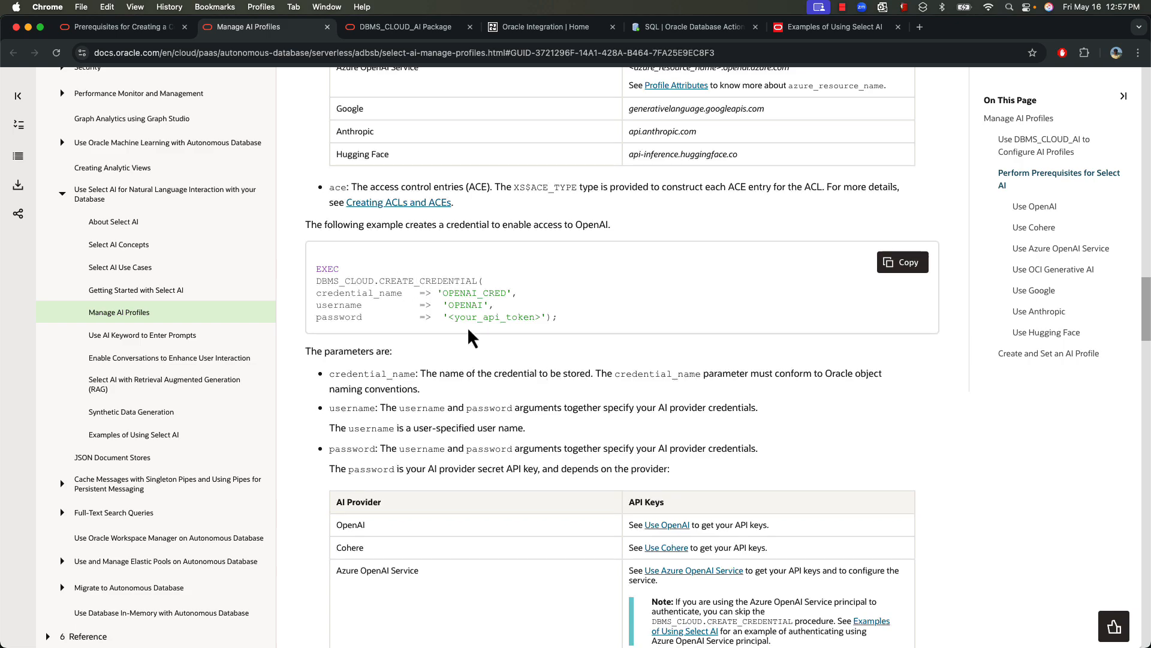
{"action": "scroll", "coordinate": [577, 370], "scroll_direction": "down", "scroll_amount": 20}
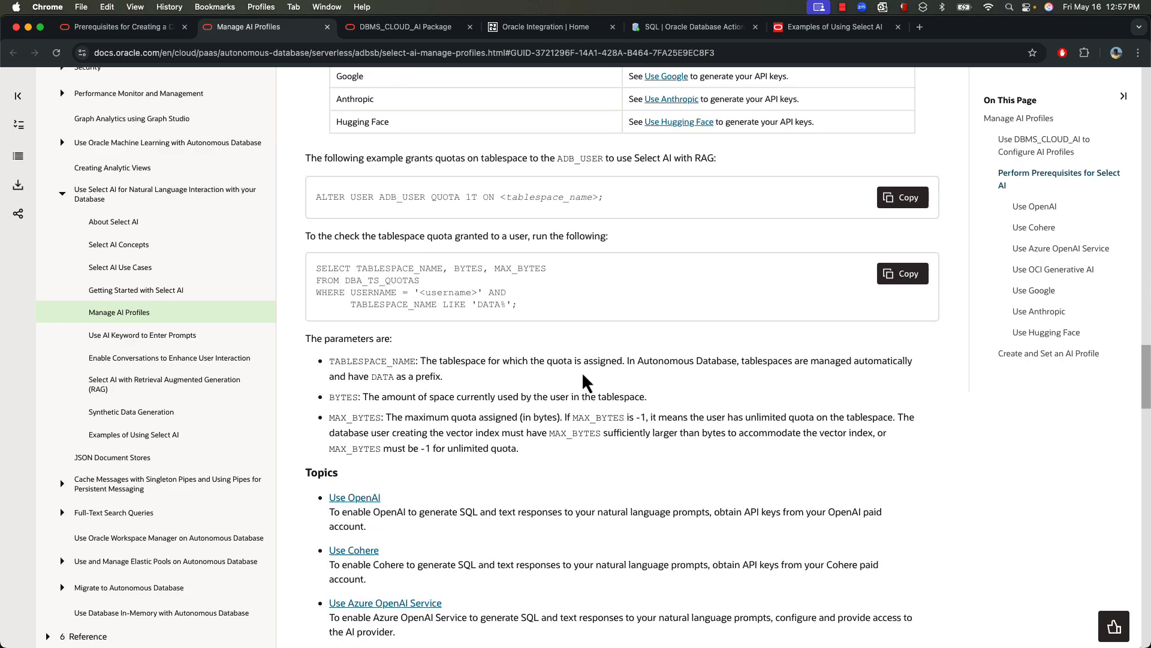
{"action": "scroll", "coordinate": [582, 378], "scroll_direction": "down", "scroll_amount": 8}
{"action": "scroll", "coordinate": [621, 301], "scroll_direction": "down", "scroll_amount": 20}
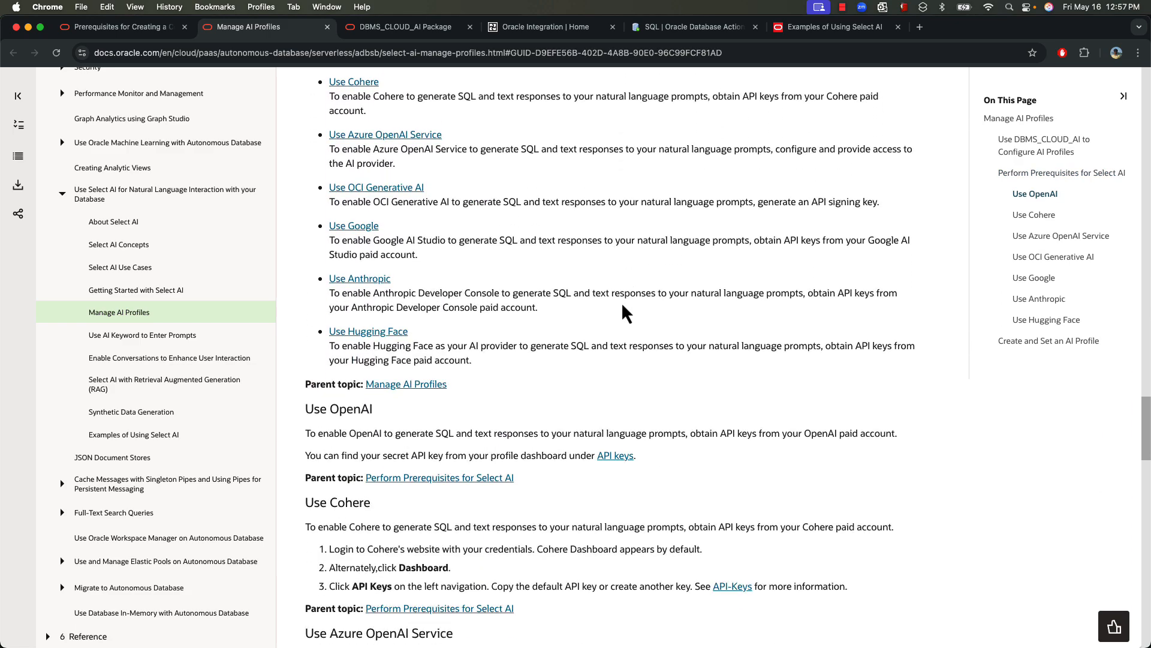
{"action": "scroll", "coordinate": [623, 301], "scroll_direction": "down", "scroll_amount": 20}
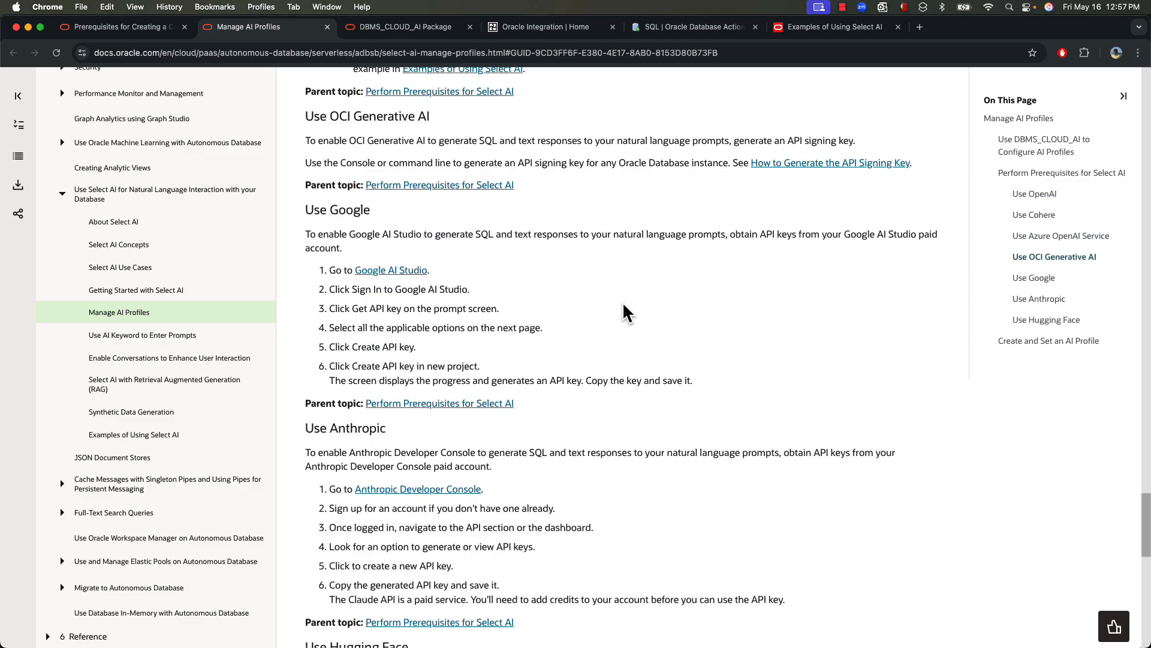
Go to the Use OCI Generative AI section and examine the API signing key requirement
{"action": "left_click", "coordinate": [1083, 260]}
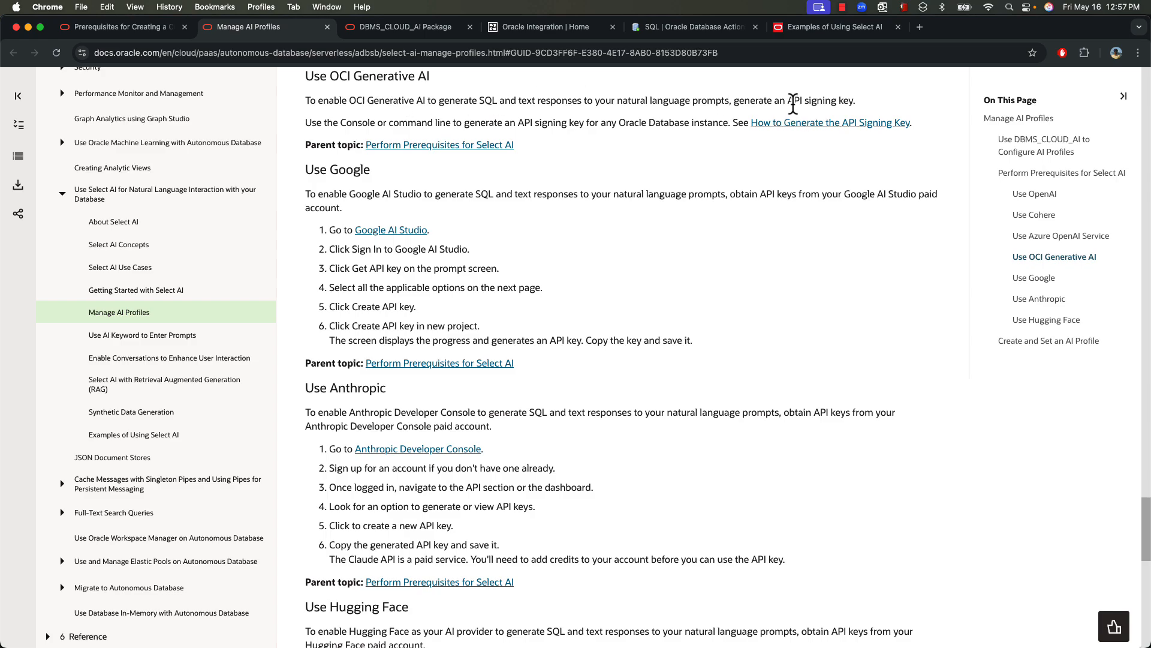
{"action": "left_click_drag", "start_coordinate": [792, 100], "coordinate": [854, 102]}
{"action": "left_click", "coordinate": [877, 96]}
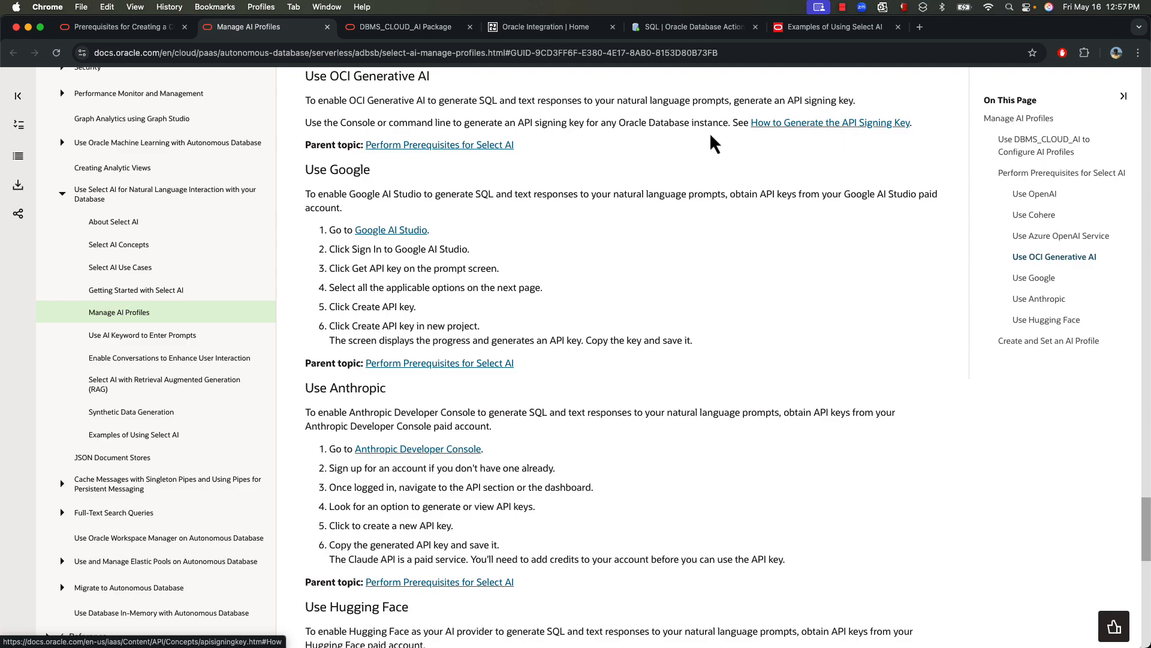
Look through the subprogram summary on the DBMS_CLOUD_AI Package page and open the CREATE_PROFILE Procedure reference
{"action": "left_click", "coordinate": [398, 30]}
{"action": "scroll", "coordinate": [693, 265], "scroll_direction": "up", "scroll_amount": 2}
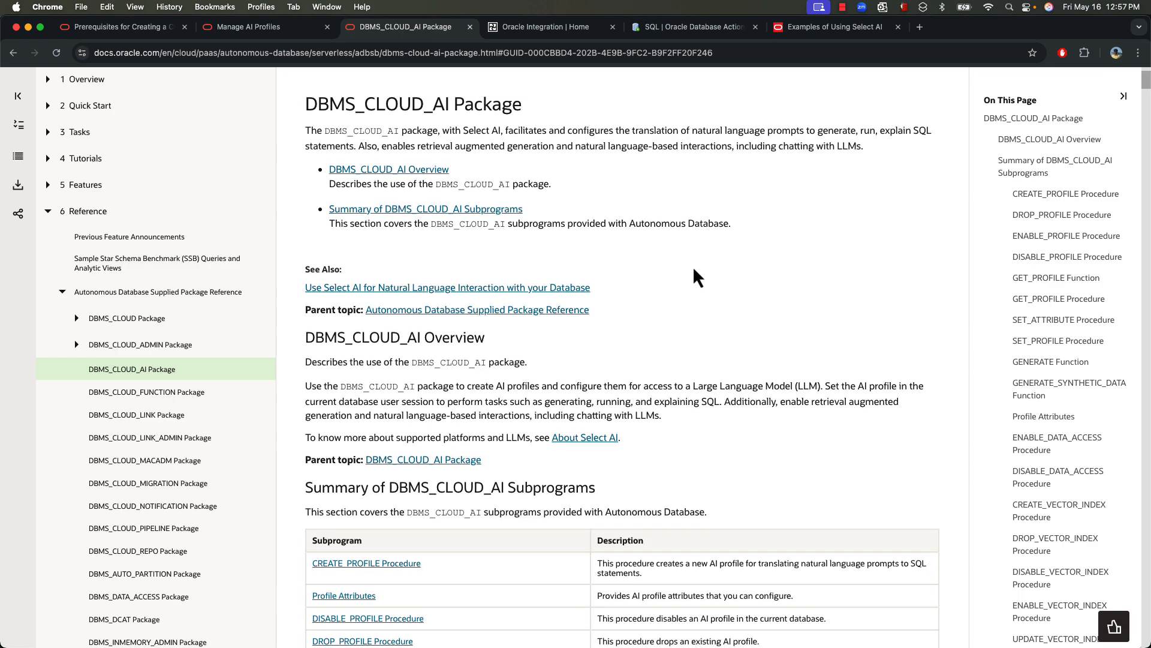
{"action": "double_click", "coordinate": [321, 117]}
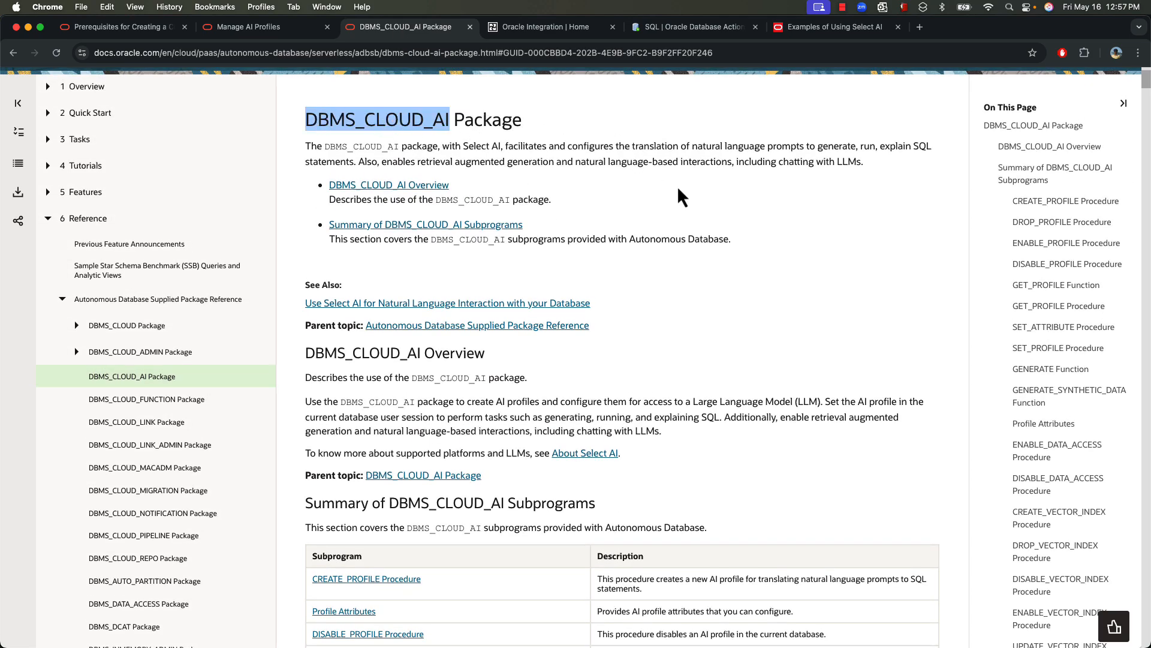
{"action": "scroll", "coordinate": [679, 186], "scroll_direction": "down", "scroll_amount": 6}
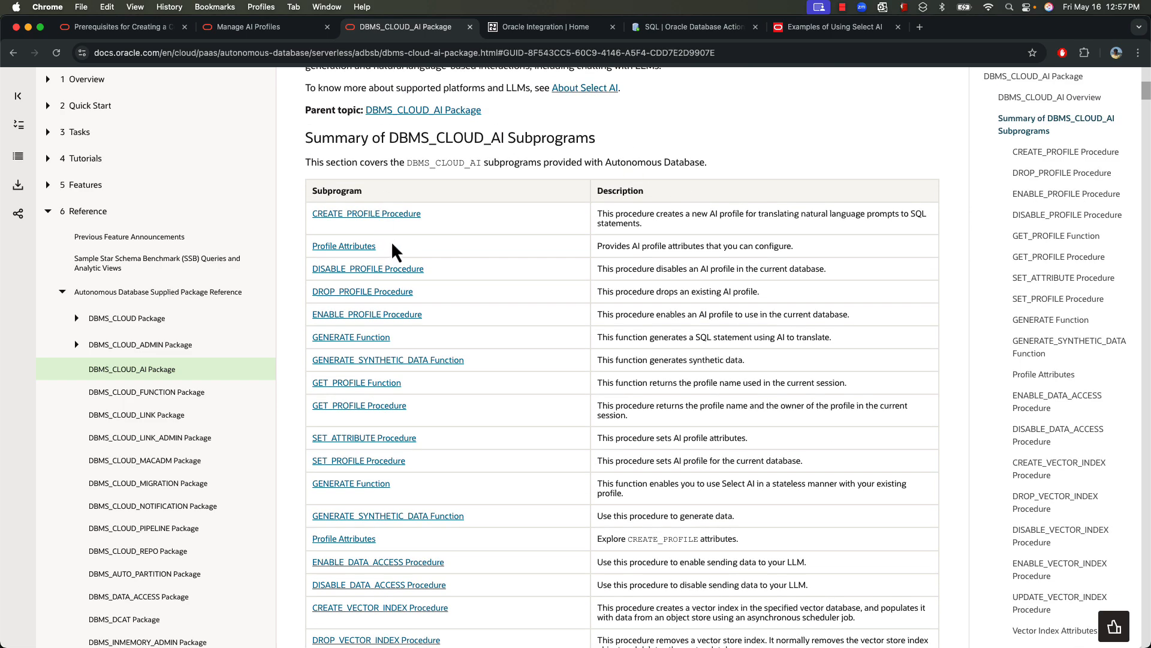
{"action": "scroll", "coordinate": [474, 431], "scroll_direction": "down", "scroll_amount": 3}
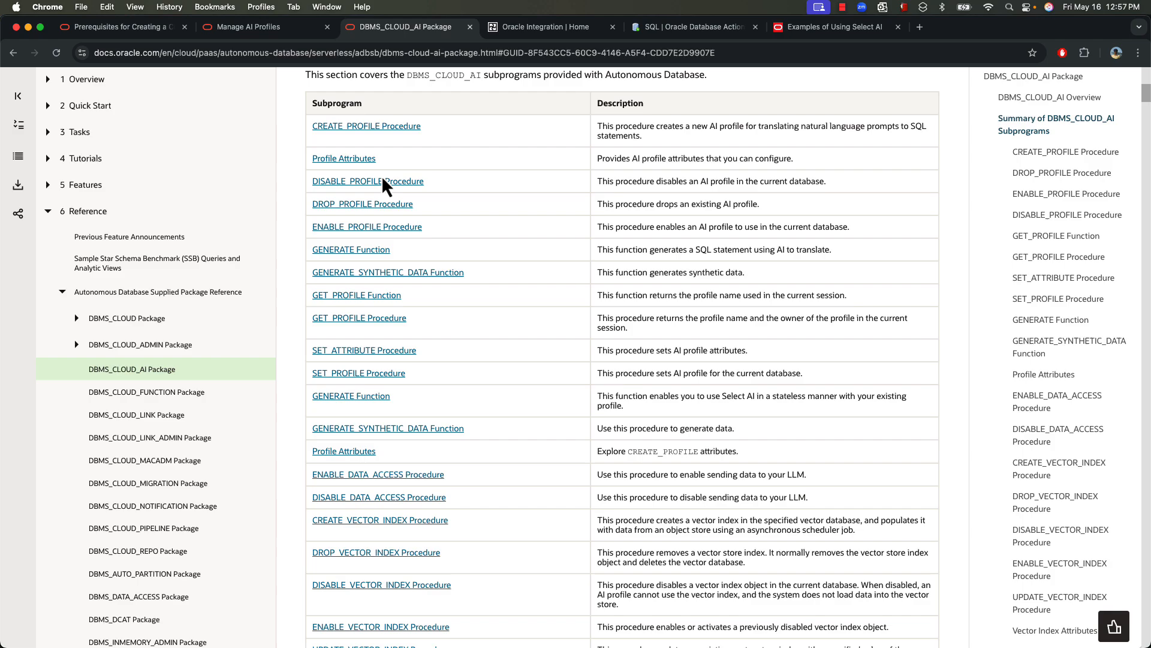
{"action": "left_click", "coordinate": [370, 131]}
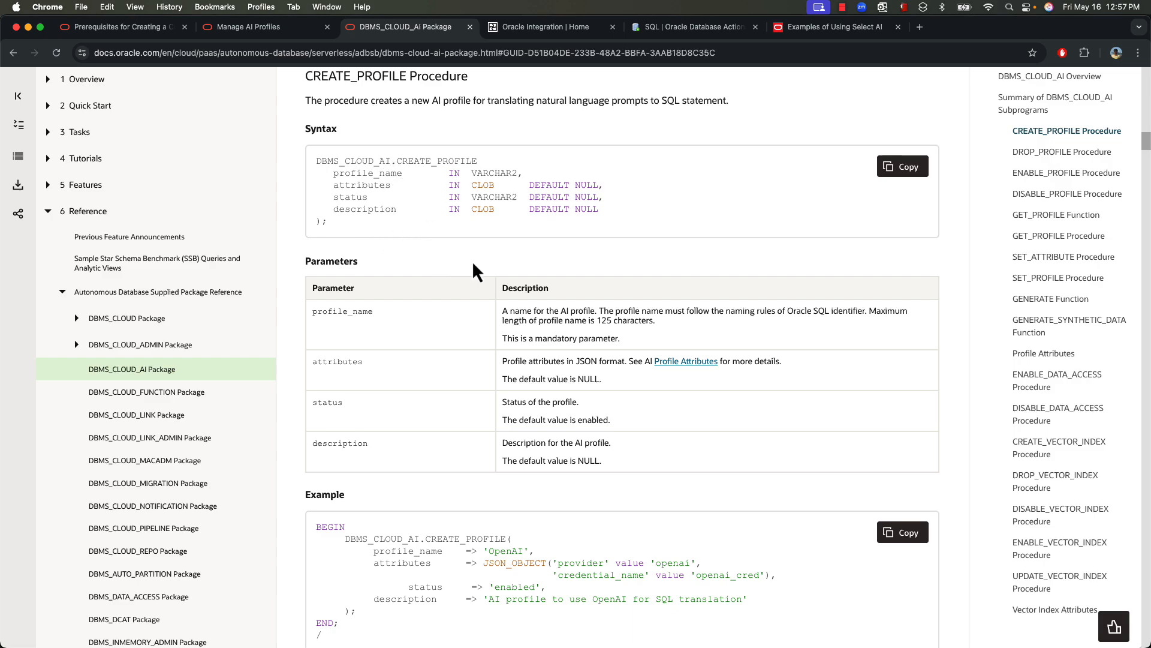
On the Examples of Using Select AI page, examine the DBMS_CLOUD.CREATE_CREDENTIAL block in the OCI Generative AI example
{"action": "left_click", "coordinate": [828, 29]}
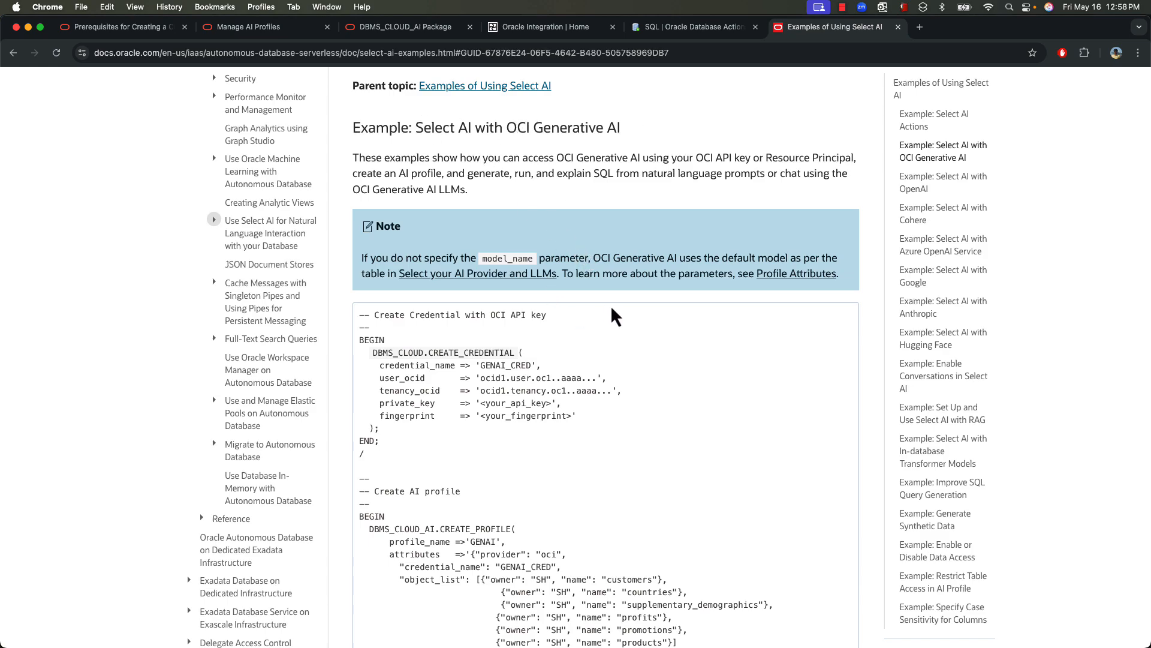
{"action": "scroll", "coordinate": [615, 318], "scroll_direction": "down", "scroll_amount": 3}
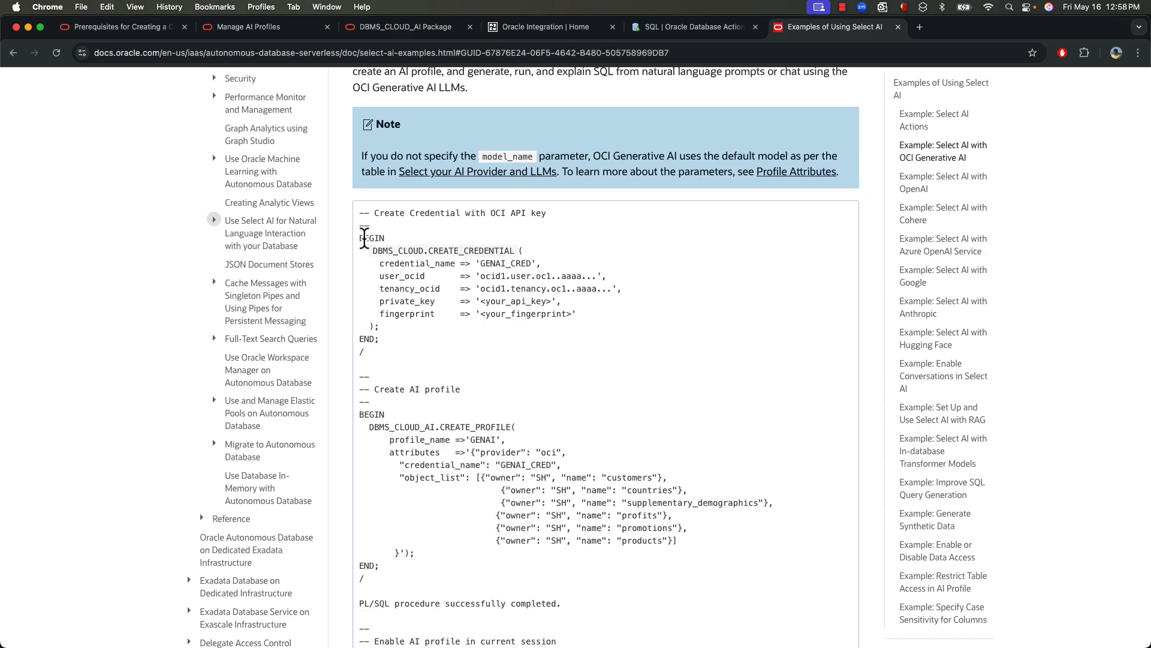
{"action": "left_click_drag", "start_coordinate": [359, 239], "coordinate": [517, 359]}
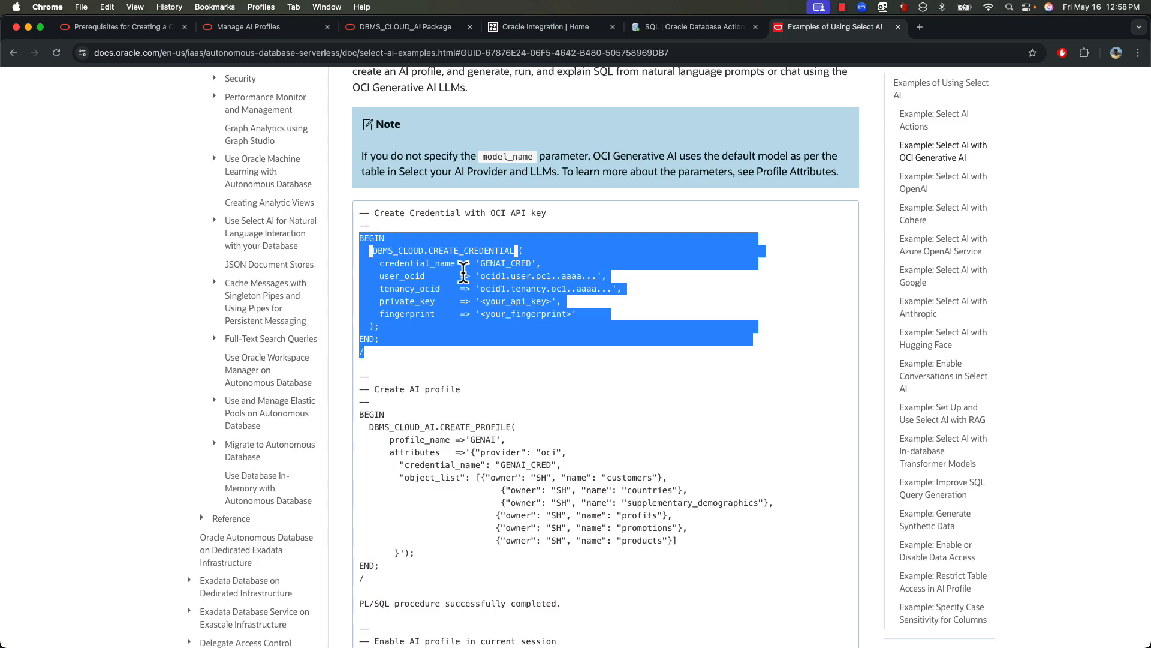
{"action": "scroll", "coordinate": [477, 305], "scroll_direction": "down", "scroll_amount": 5}
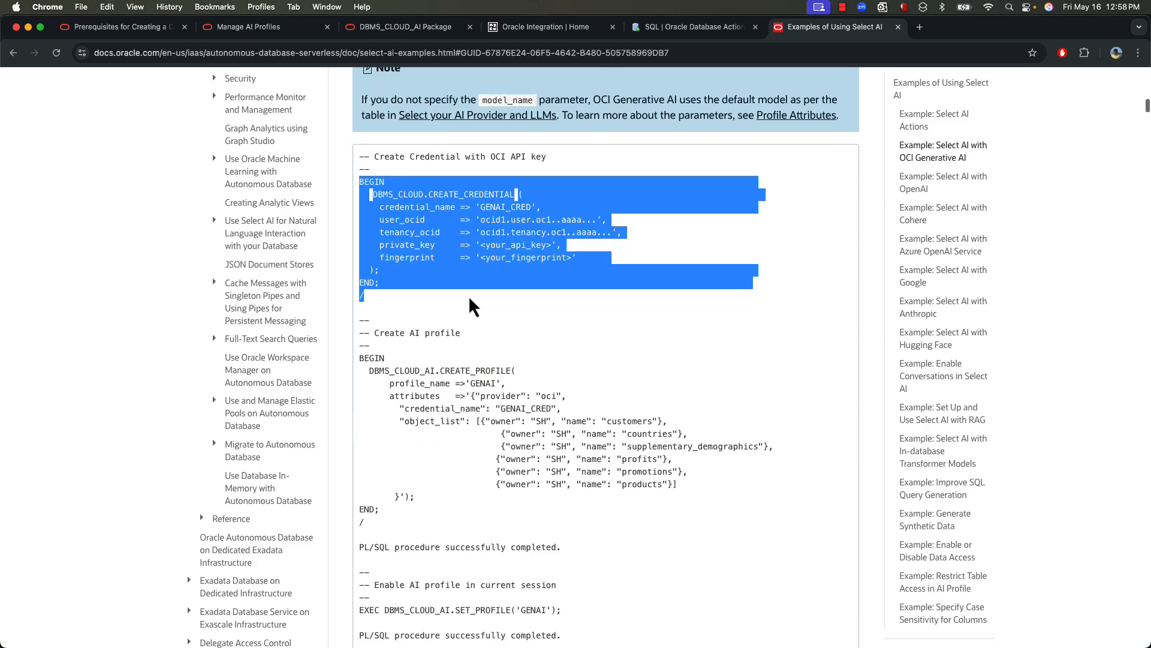
Examine the example's AI profile creation code and the DBMS_CLOUD_AI.SET_PROFILE('GENAI') statement that enables the profile
{"action": "scroll", "coordinate": [514, 450], "scroll_direction": "down", "scroll_amount": 2}
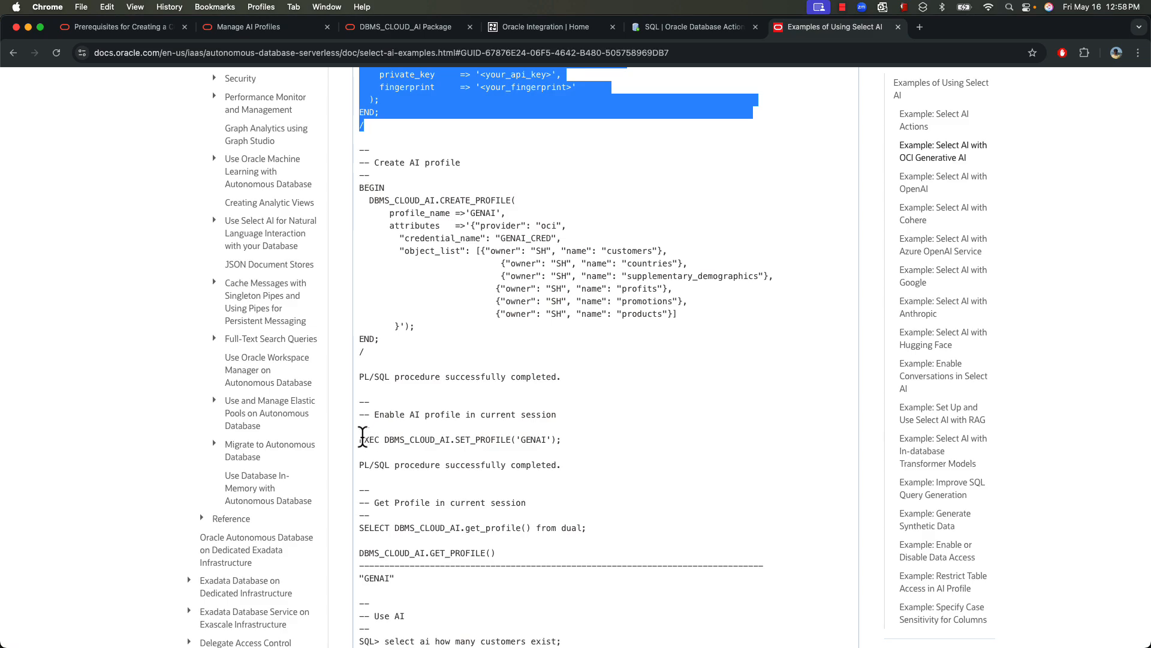
{"action": "left_click_drag", "start_coordinate": [361, 440], "coordinate": [609, 457]}
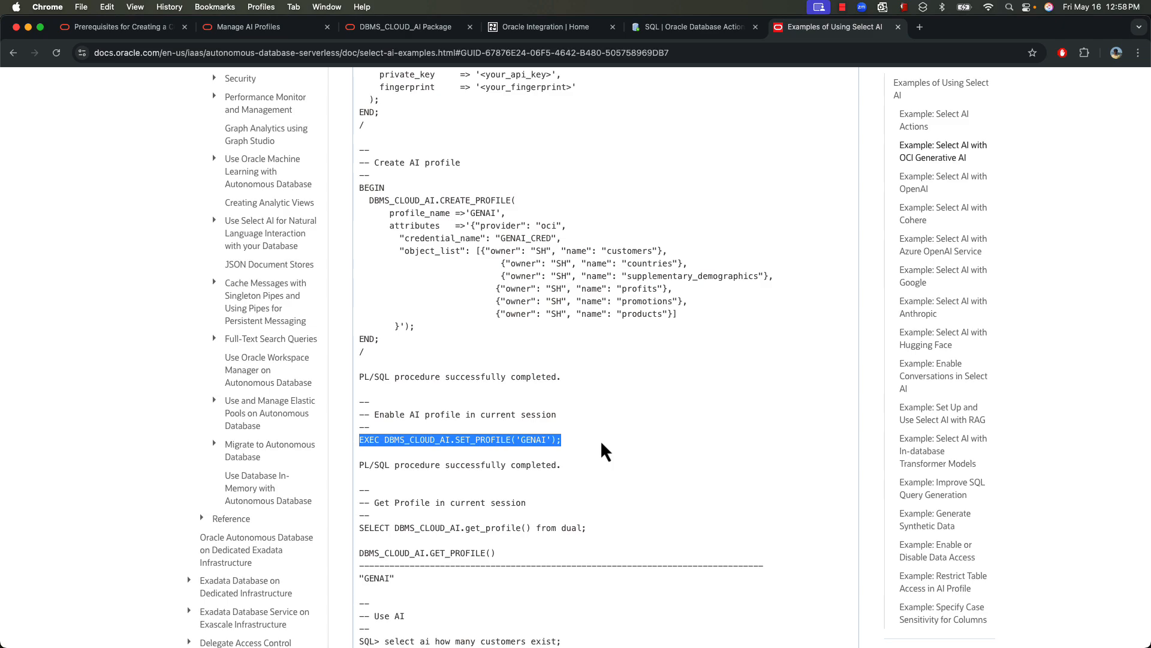
{"action": "left_click", "coordinate": [601, 444]}
{"action": "double_click", "coordinate": [460, 438]}
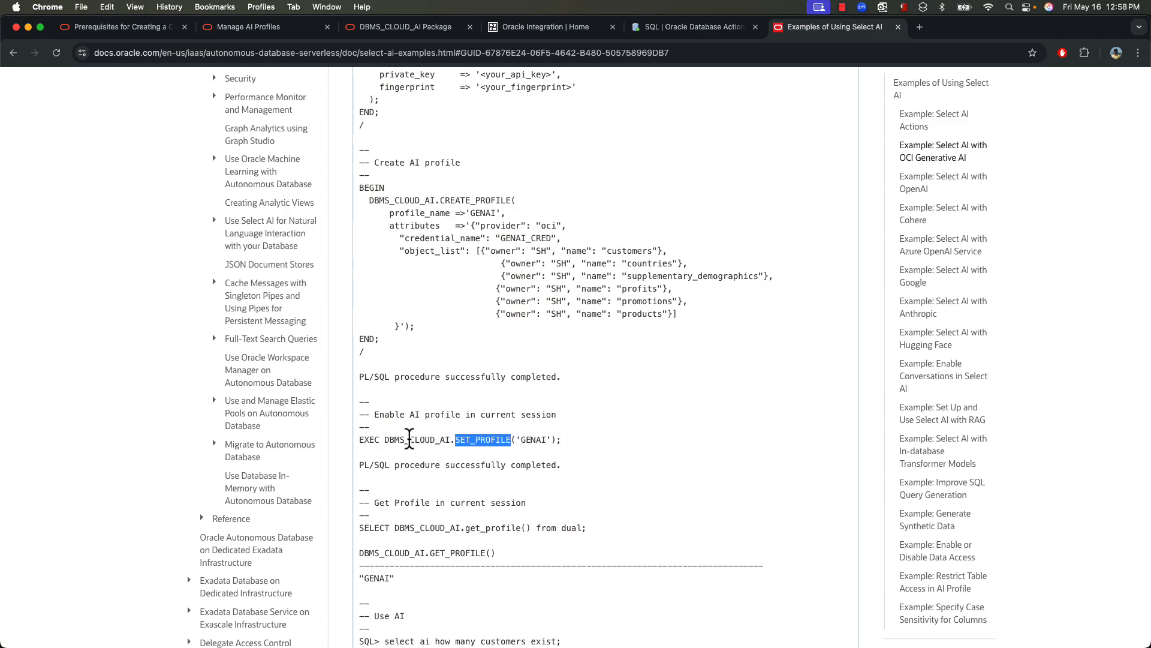
{"action": "scroll", "coordinate": [410, 438], "scroll_direction": "down", "scroll_amount": 5}
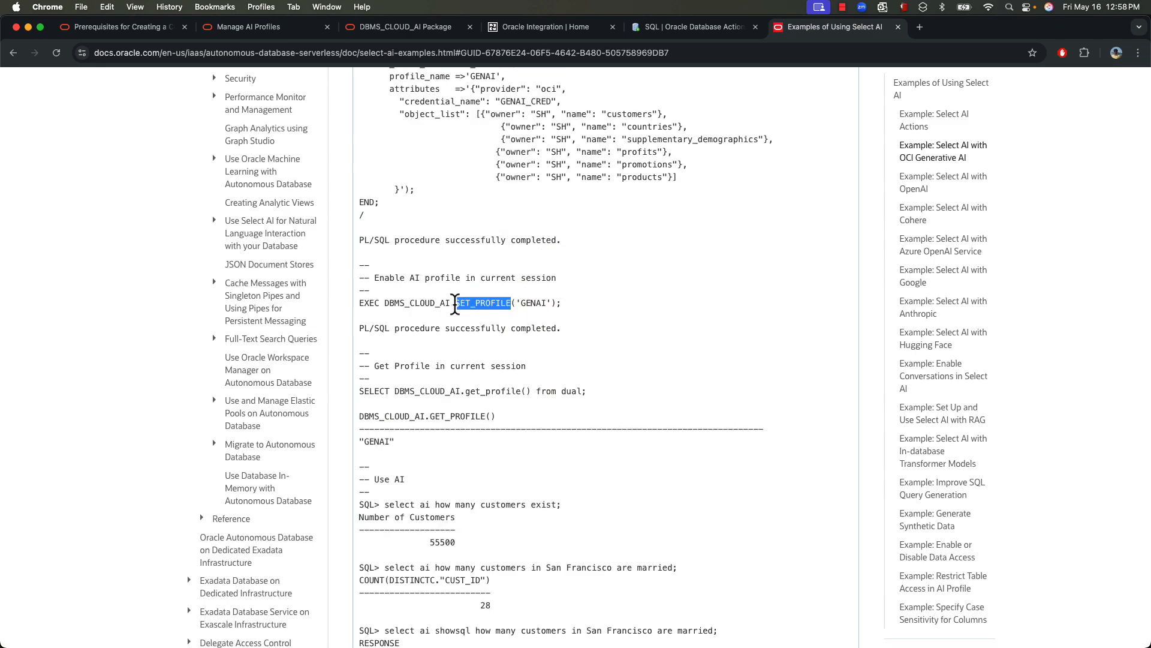
{"action": "left_click", "coordinate": [603, 329]}
{"action": "scroll", "coordinate": [591, 338], "scroll_direction": "up", "scroll_amount": 2}
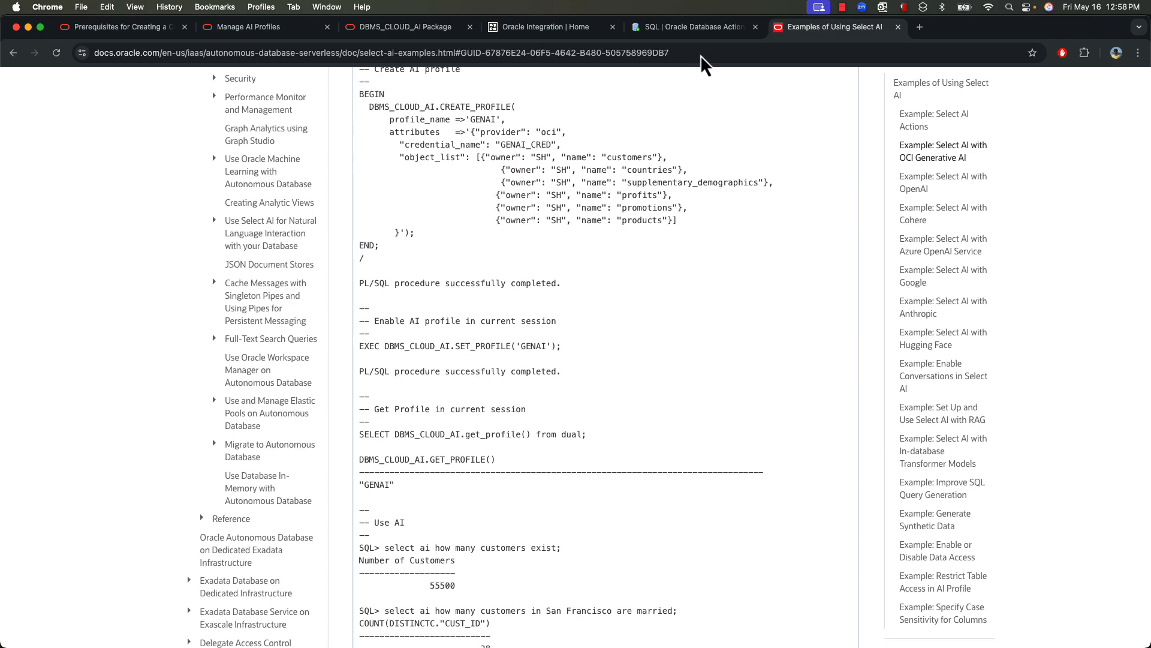
In the Database Actions SQL worksheet, run only the user_credentials query and widen the CREDENTIAL_NAME and COMMENTS result columns
{"action": "left_click", "coordinate": [696, 28]}
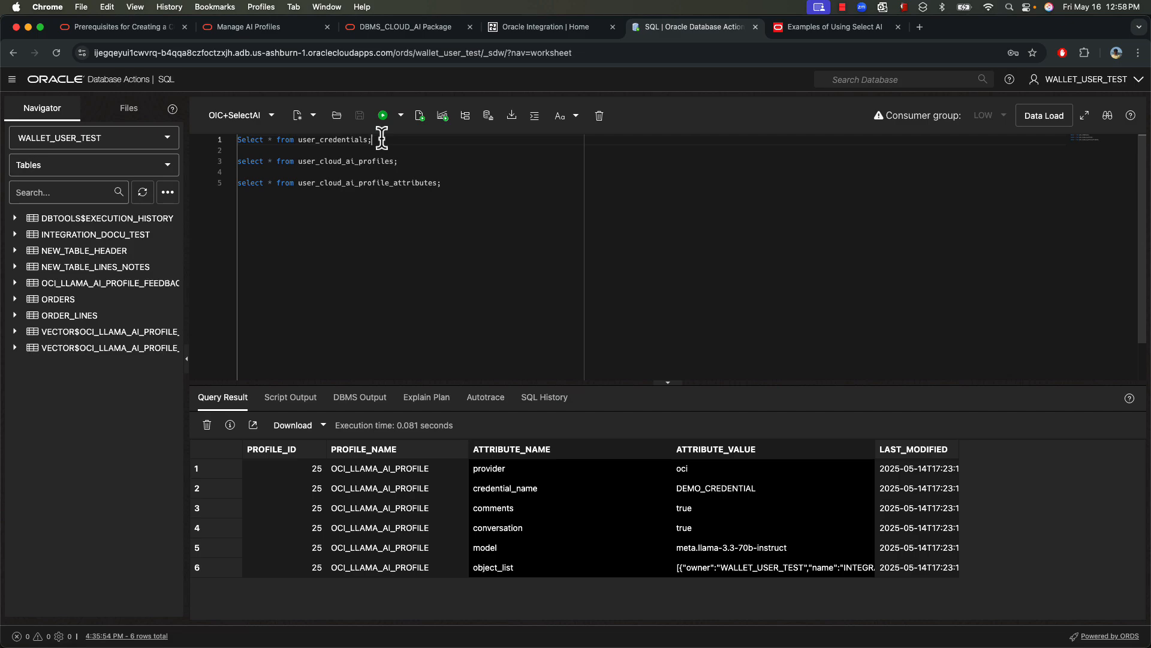
{"action": "left_click_drag", "start_coordinate": [381, 138], "coordinate": [215, 131]}
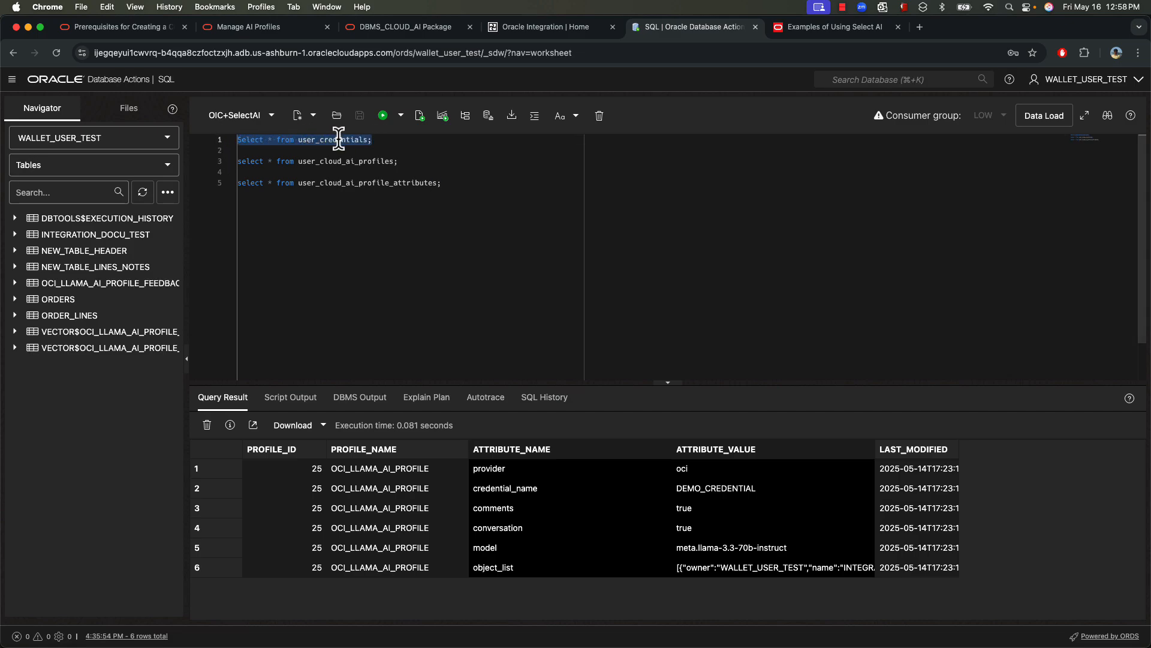
{"action": "left_click", "coordinate": [383, 117]}
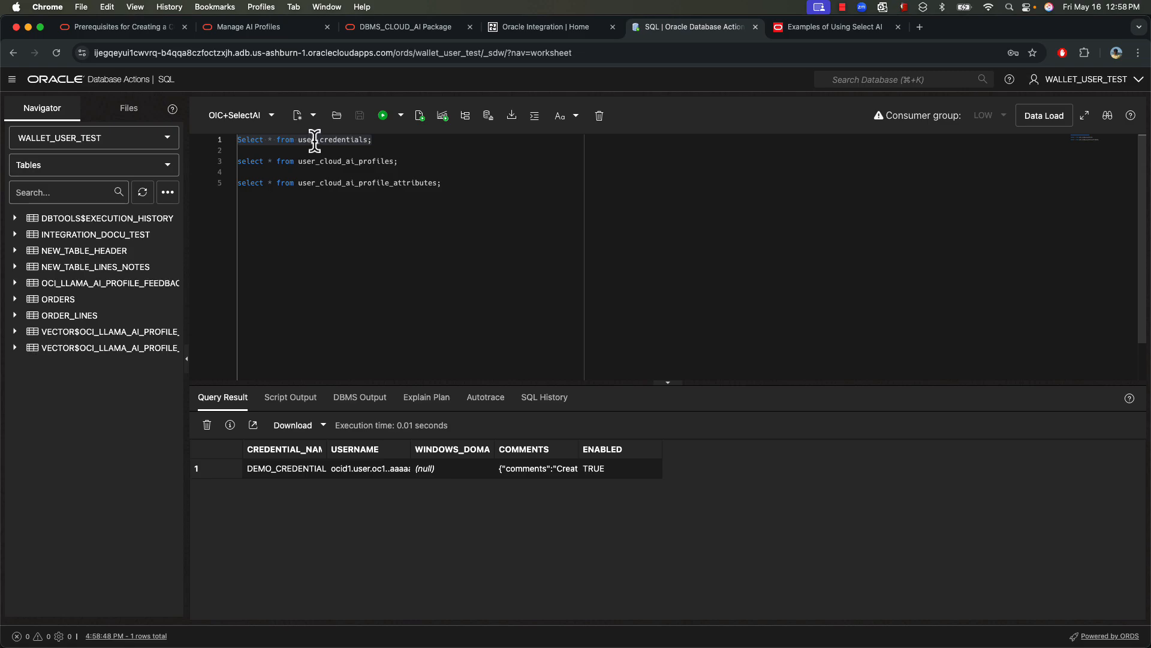
{"action": "left_click_drag", "start_coordinate": [328, 451], "coordinate": [358, 451]}
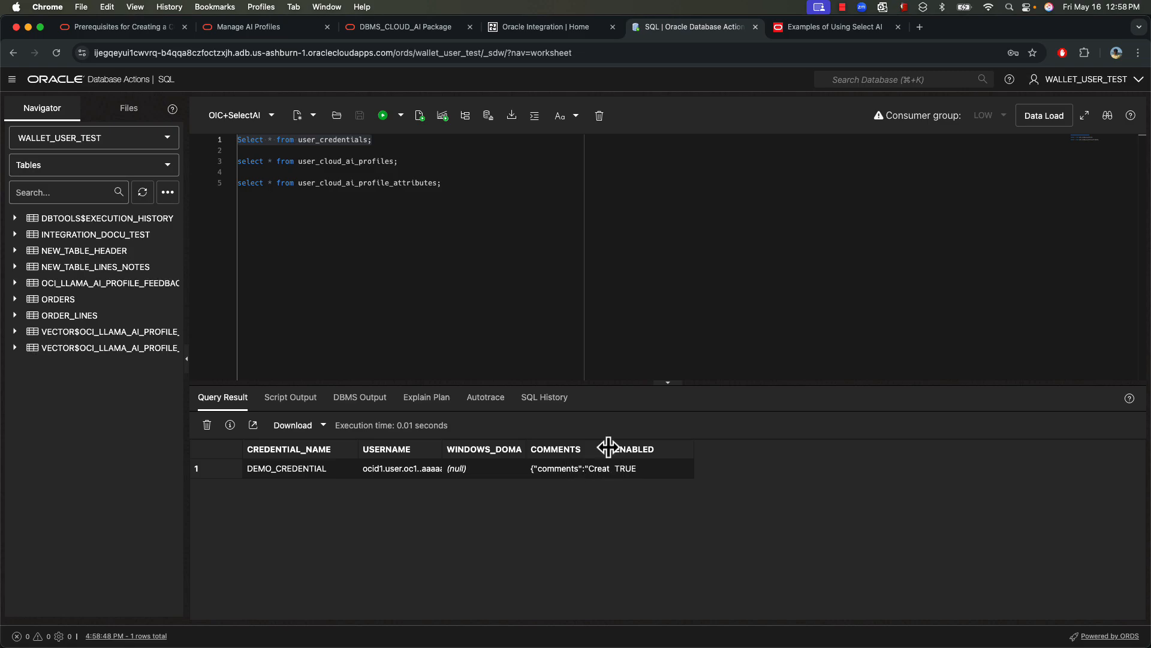
{"action": "left_click_drag", "start_coordinate": [610, 450], "coordinate": [719, 450]}
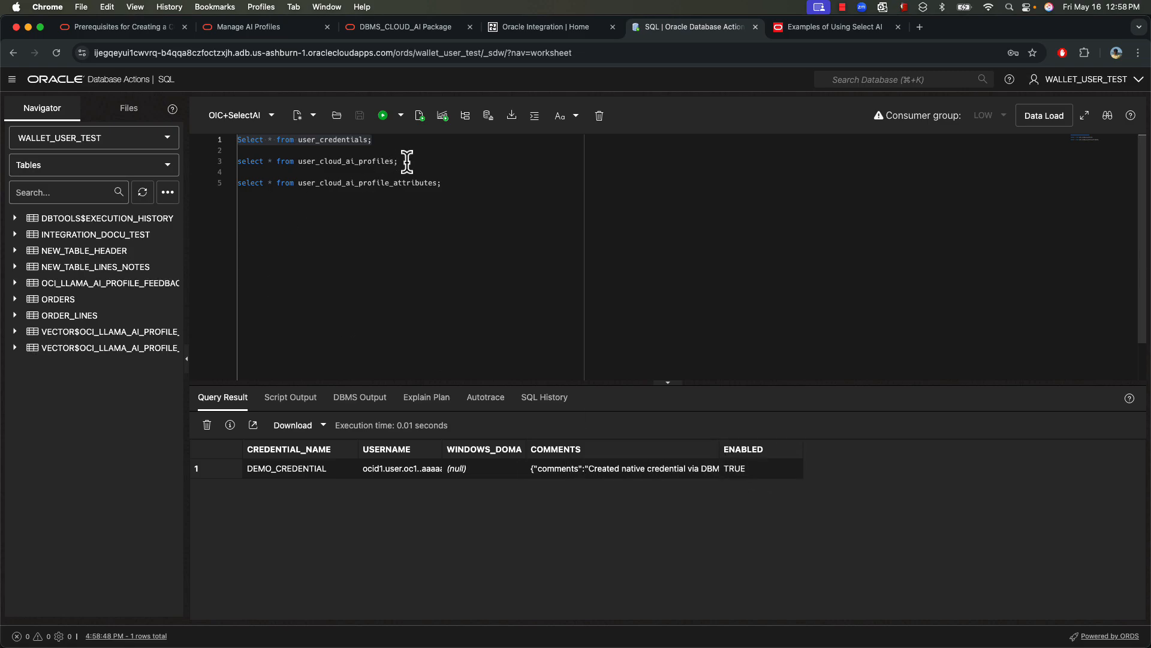
Run only the user_cloud_ai_profiles query and widen the PROFILE_NAME result column
{"action": "left_click_drag", "start_coordinate": [406, 161], "coordinate": [218, 157]}
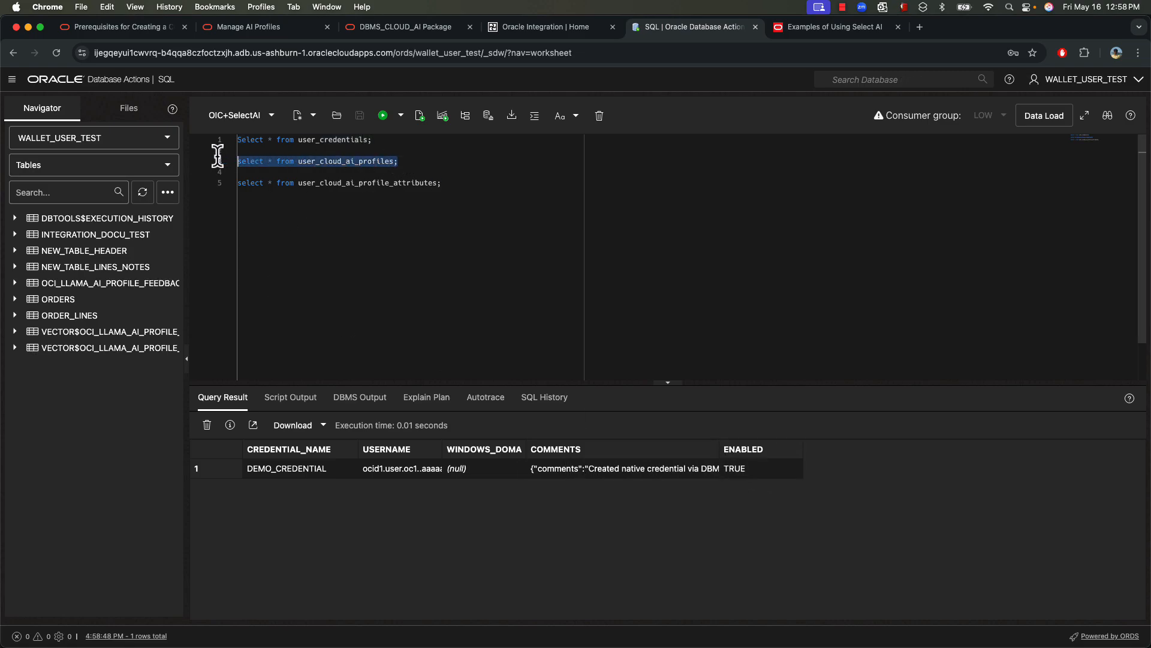
{"action": "left_click", "coordinate": [382, 116]}
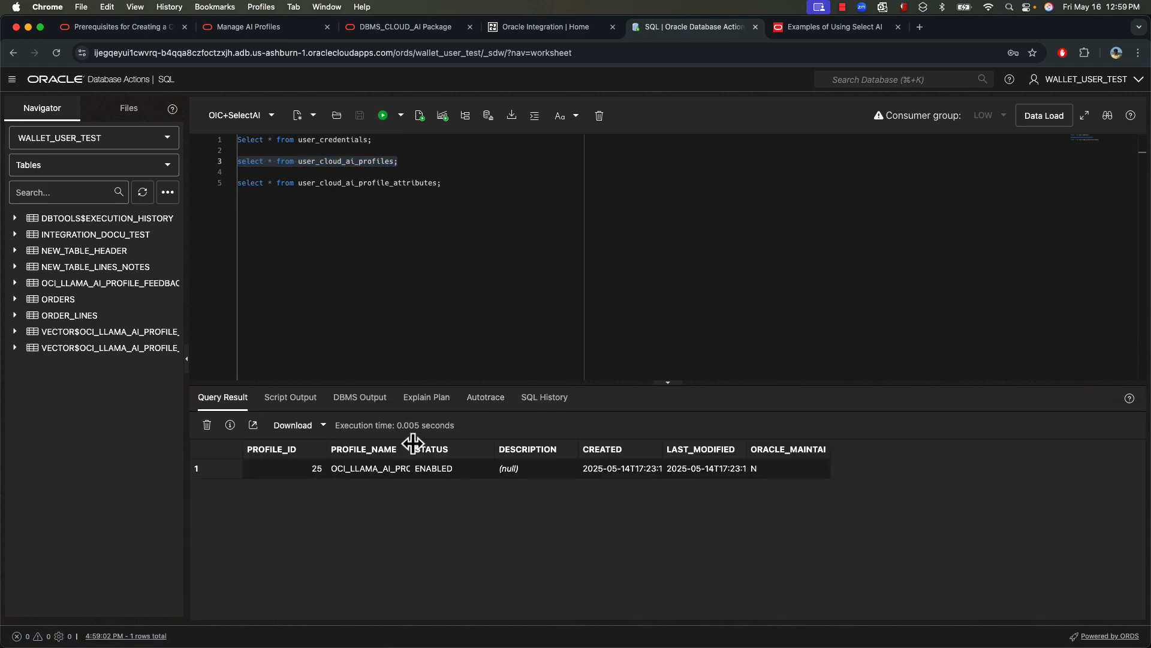
{"action": "left_click_drag", "start_coordinate": [411, 450], "coordinate": [486, 450]}
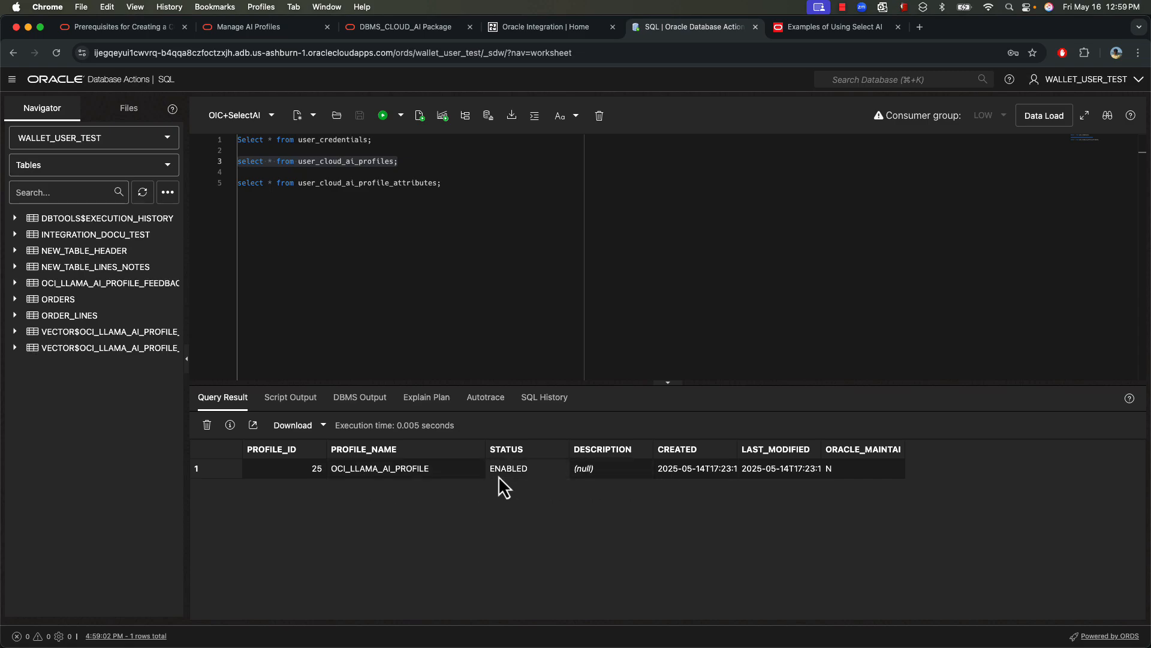
Run only the user_cloud_ai_profile_attributes query
{"action": "left_click", "coordinate": [445, 184]}
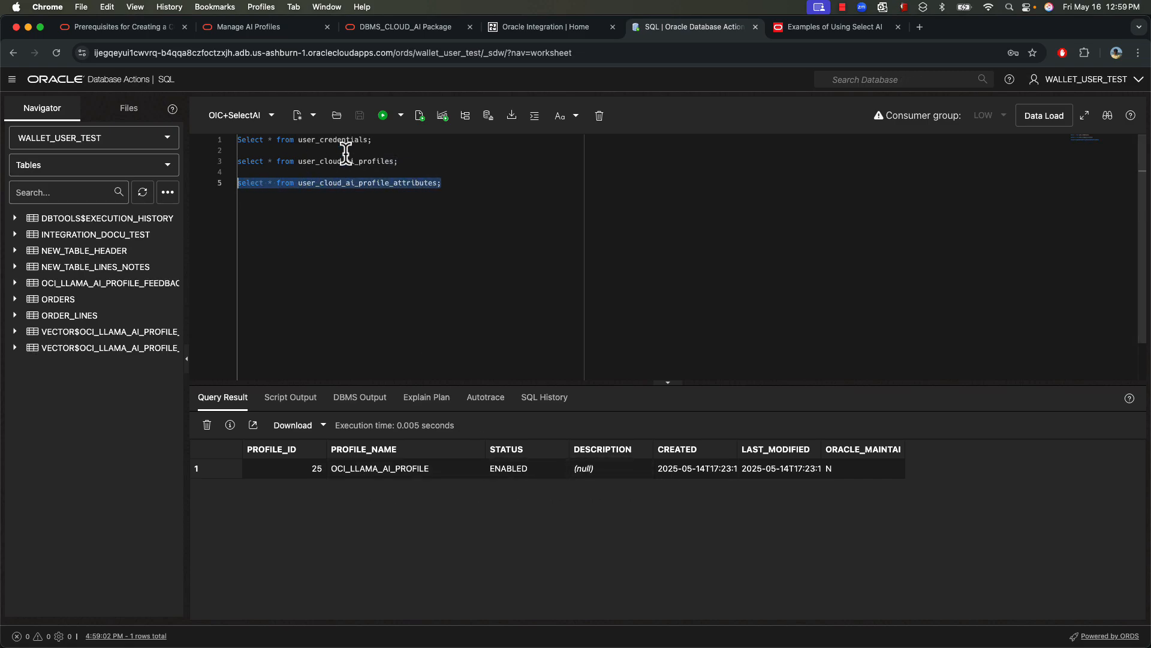
{"action": "left_click", "coordinate": [382, 115]}
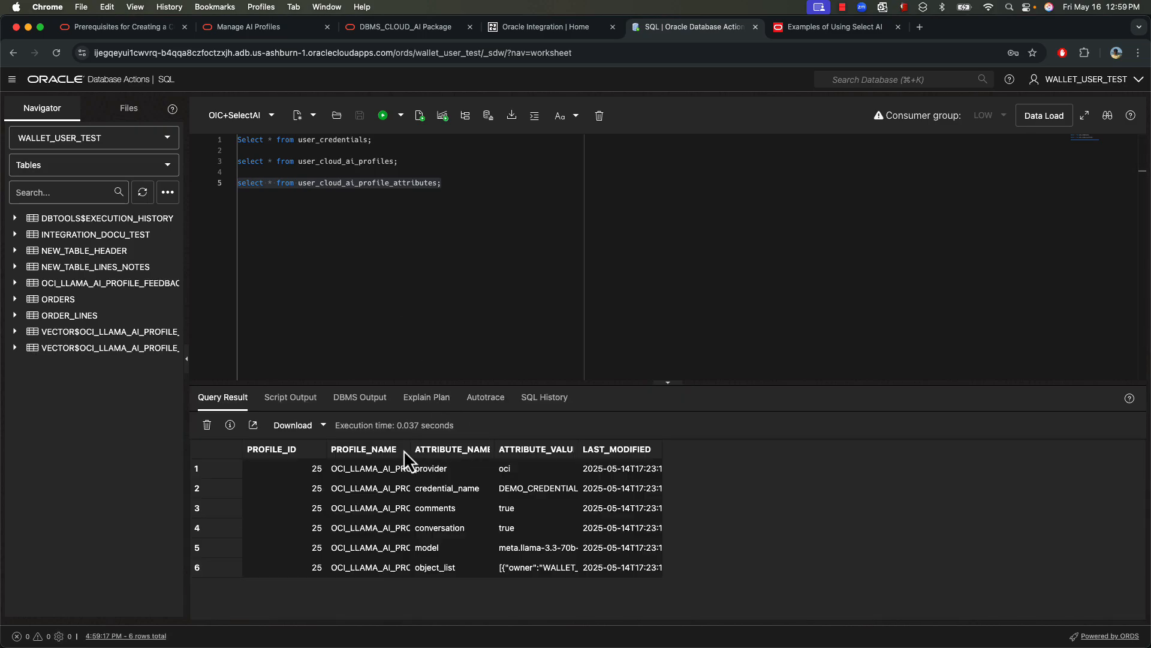
Widen the PROFILE_NAME and ATTRIBUTE_VALUE result columns and inspect the full object_list value, including the ORDERS and ORDER_LINES entries
{"action": "left_click_drag", "start_coordinate": [411, 451], "coordinate": [487, 448]}
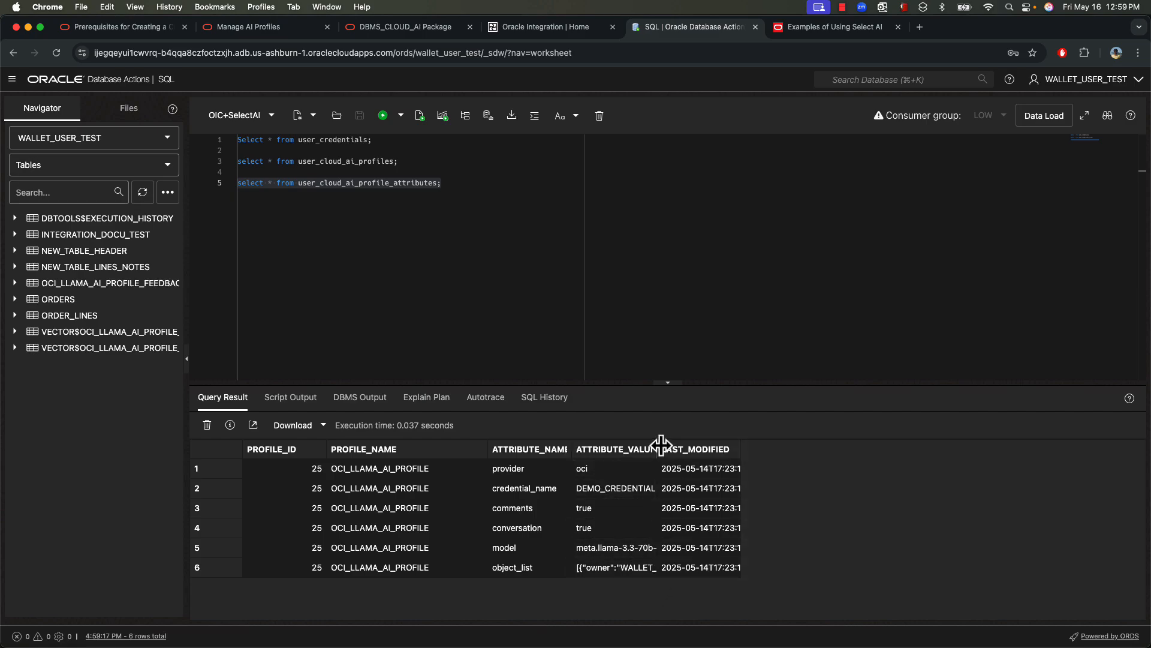
{"action": "left_click_drag", "start_coordinate": [658, 447], "coordinate": [1047, 446]}
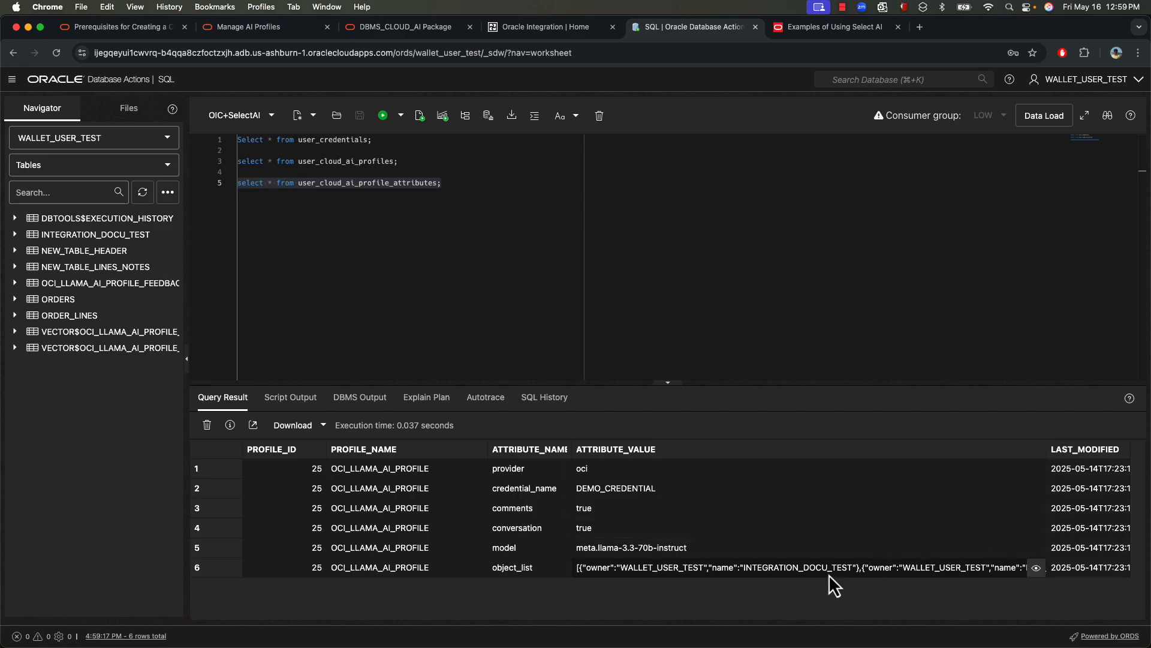
{"action": "left_click", "coordinate": [1036, 567]}
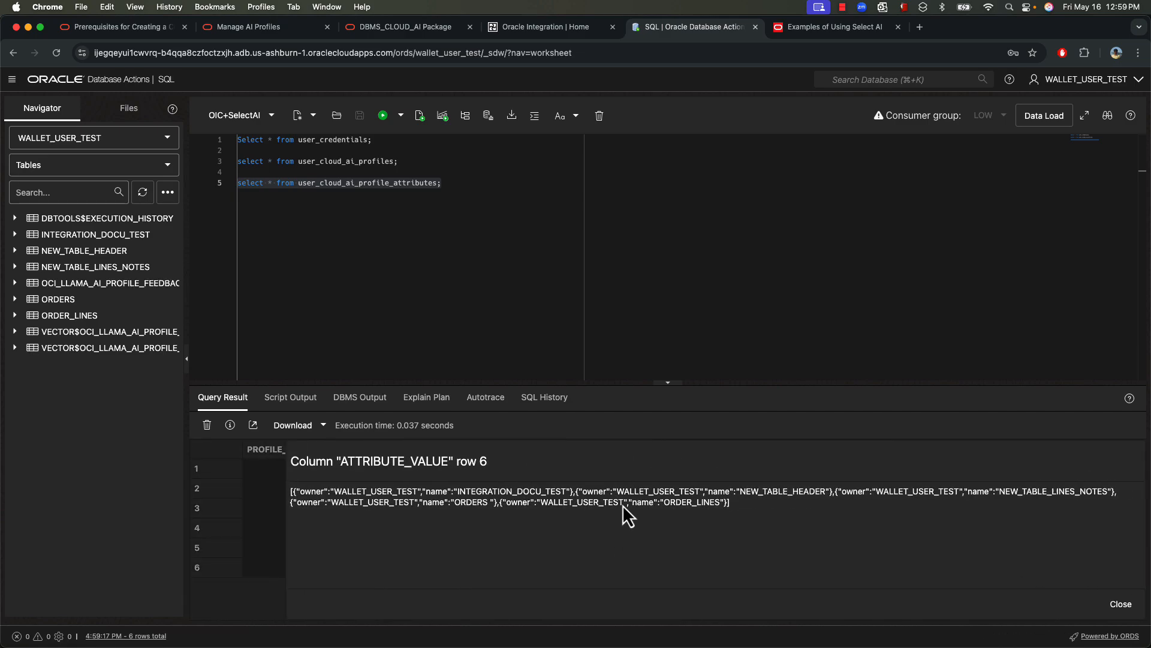
{"action": "double_click", "coordinate": [471, 503]}
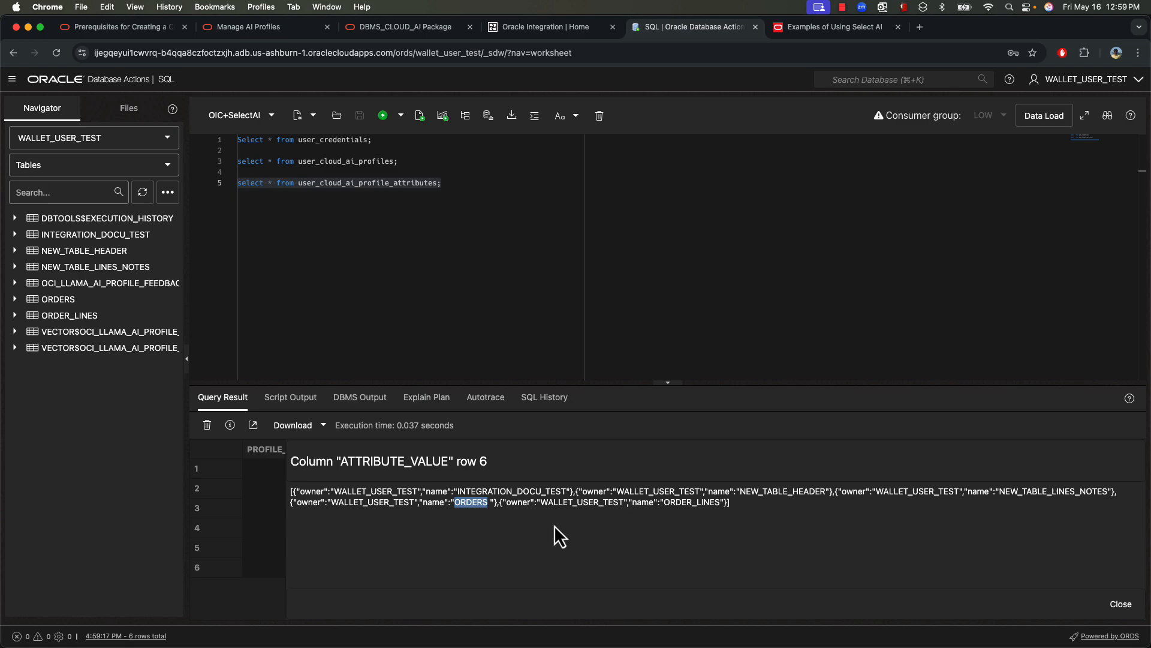
{"action": "left_click", "coordinate": [707, 503]}
{"action": "double_click", "coordinate": [705, 503]}
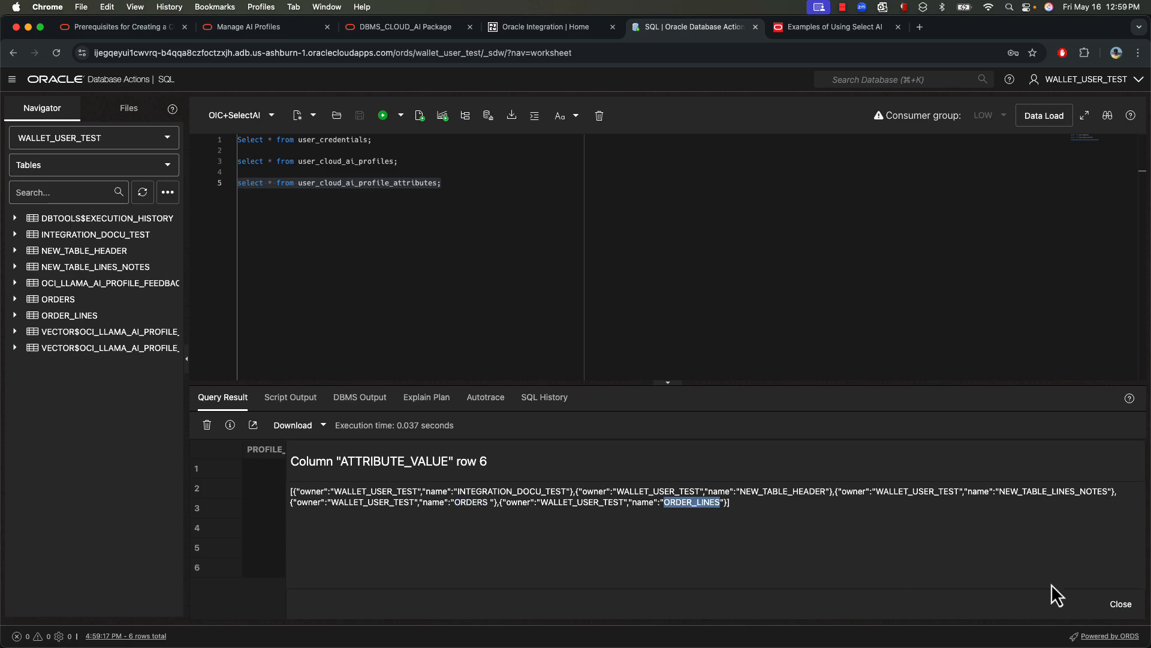
{"action": "left_click", "coordinate": [1117, 606]}
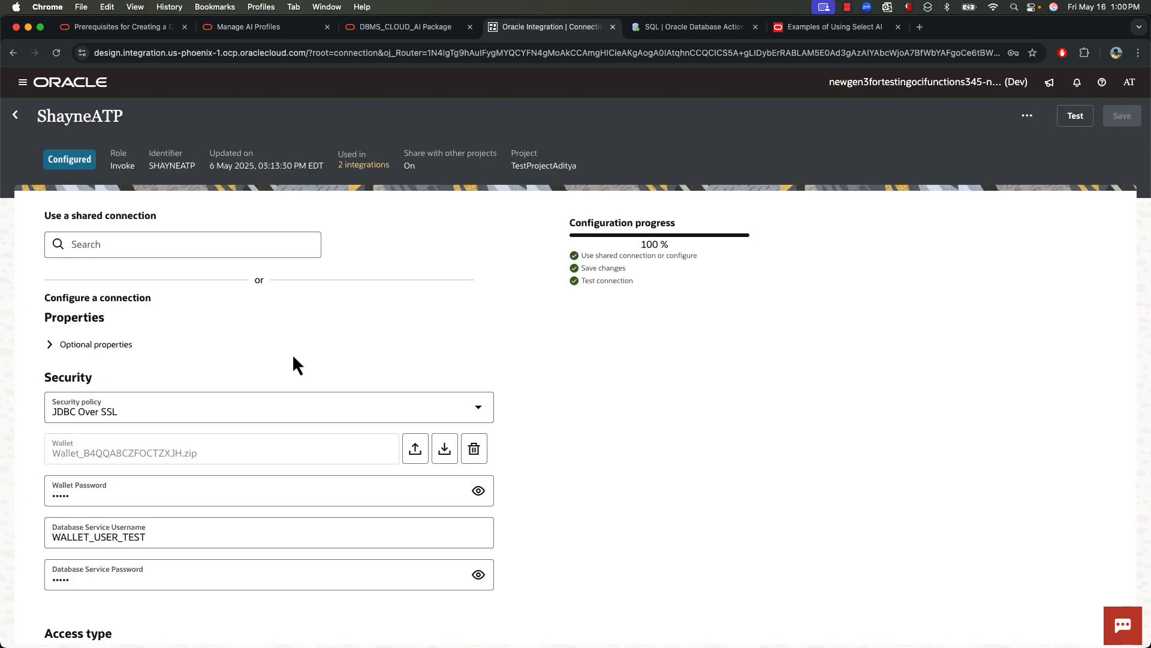
In Oracle Integration, examine the ATP database connection's security settings and optional properties
{"action": "scroll", "coordinate": [282, 357], "scroll_direction": "down", "scroll_amount": 3}
{"action": "scroll", "coordinate": [336, 390], "scroll_direction": "up", "scroll_amount": 2}
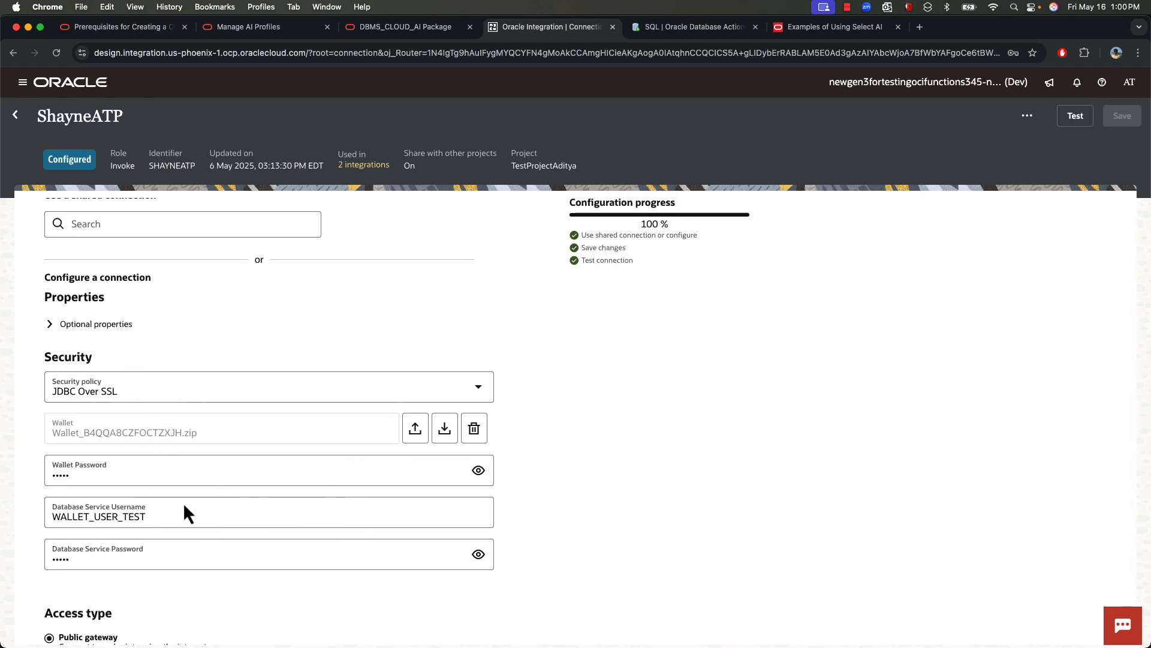
{"action": "scroll", "coordinate": [183, 576], "scroll_direction": "up", "scroll_amount": 1}
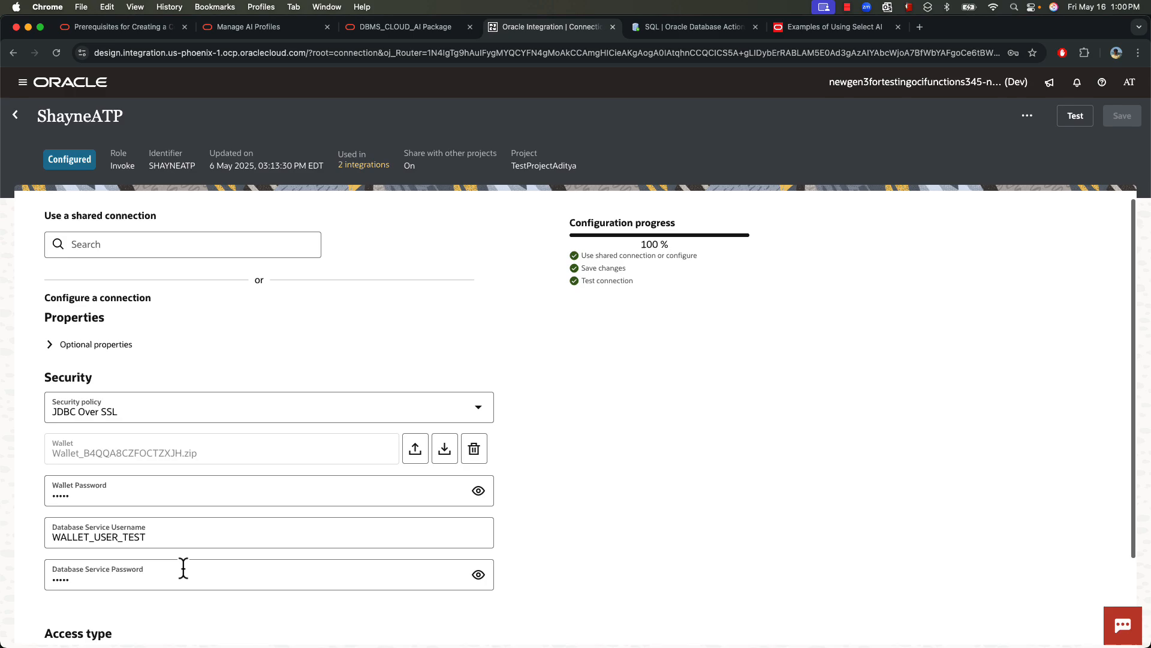
{"action": "left_click", "coordinate": [98, 346]}
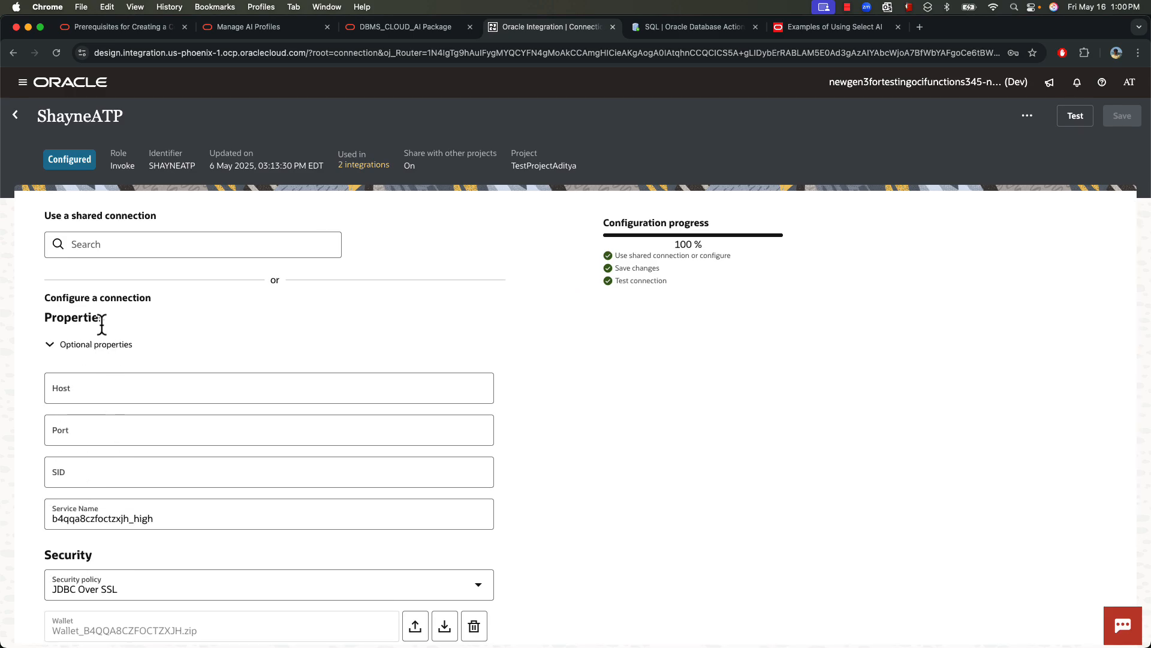
{"action": "left_click", "coordinate": [98, 347]}
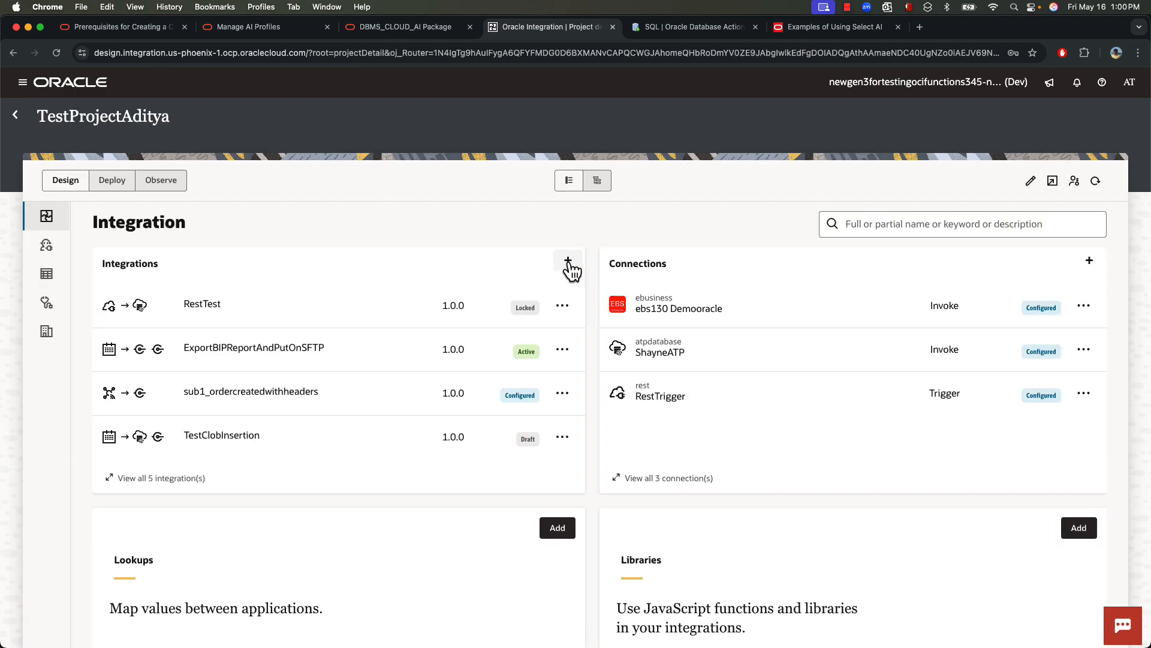
Create a schedule-based integration named SelectAIATPTest in the project
{"action": "left_click", "coordinate": [568, 261]}
{"action": "left_click", "coordinate": [930, 187]}
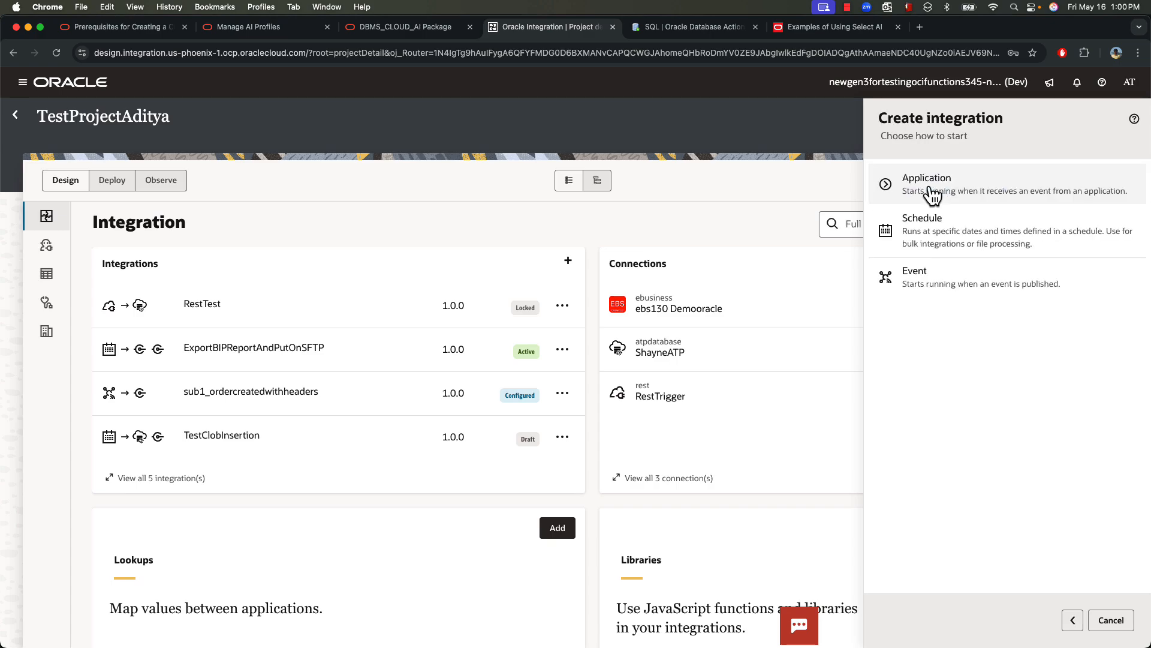
{"action": "left_click", "coordinate": [961, 239]}
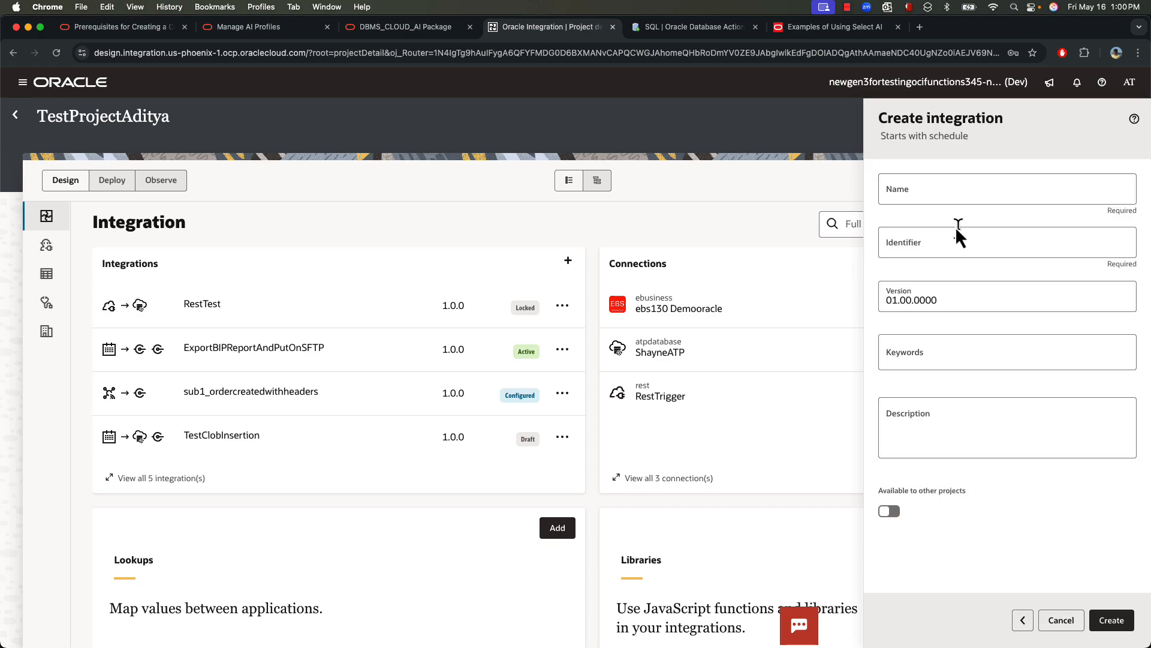
{"action": "left_click", "coordinate": [929, 190]}
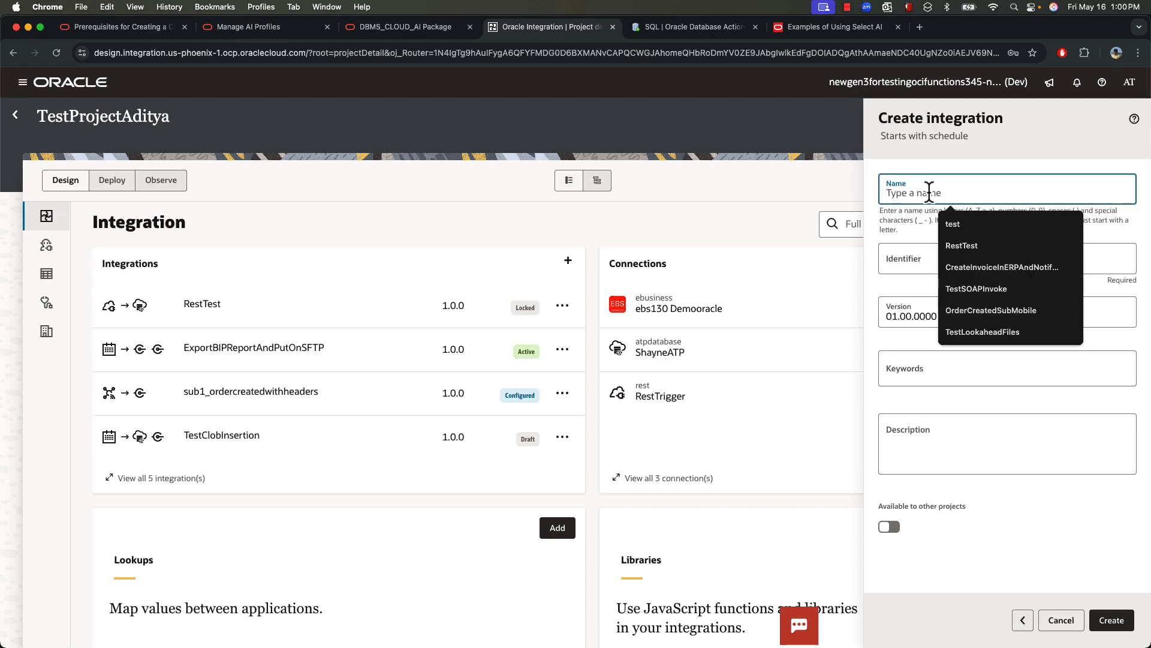
{"action": "type", "text": "SelectAIATPTest"}
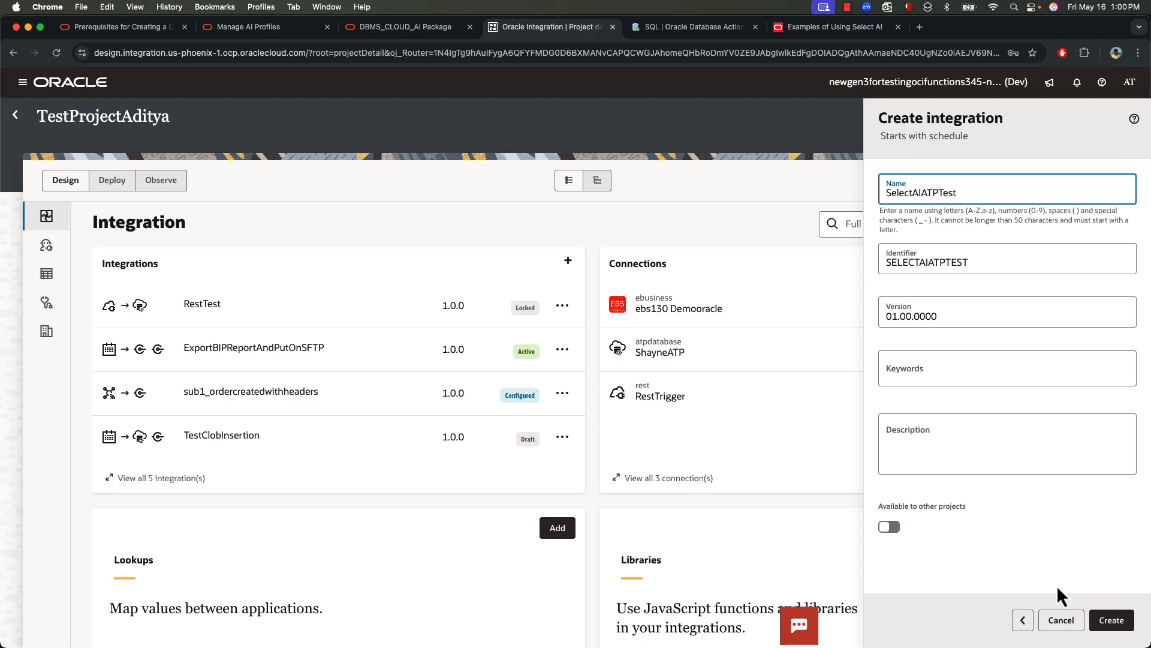
{"action": "left_click", "coordinate": [1111, 620]}
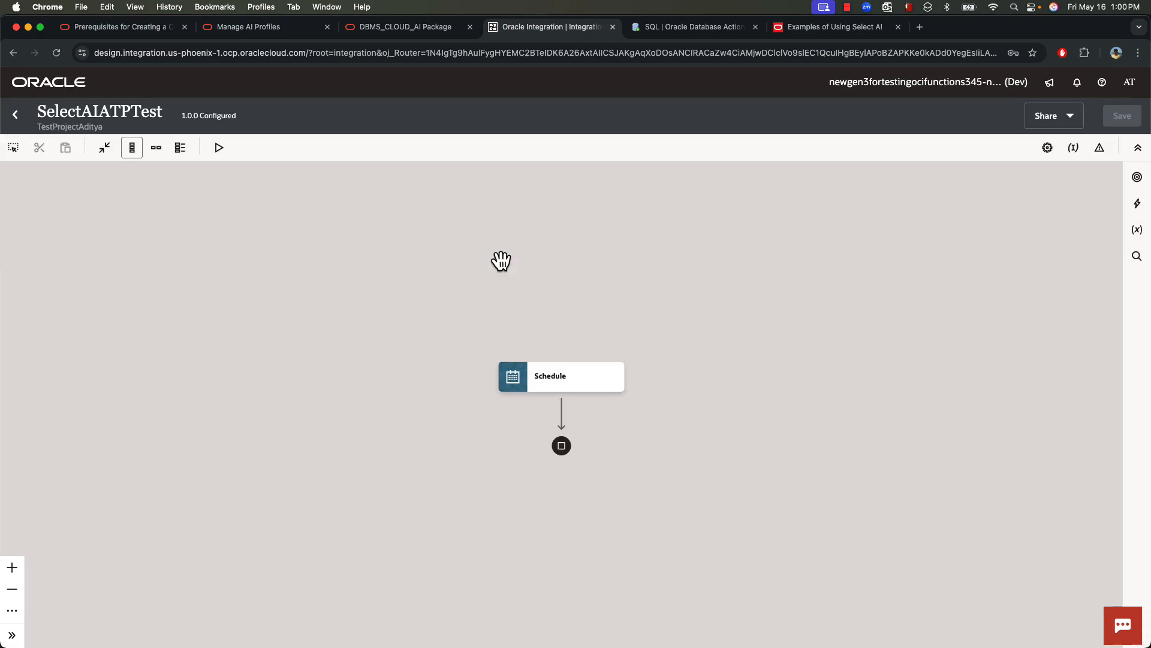
Add the ATP connection as an invoke after Schedule, with endpoint name TestSelectAI and operation Select AI for SQL
{"action": "left_click", "coordinate": [561, 417]}
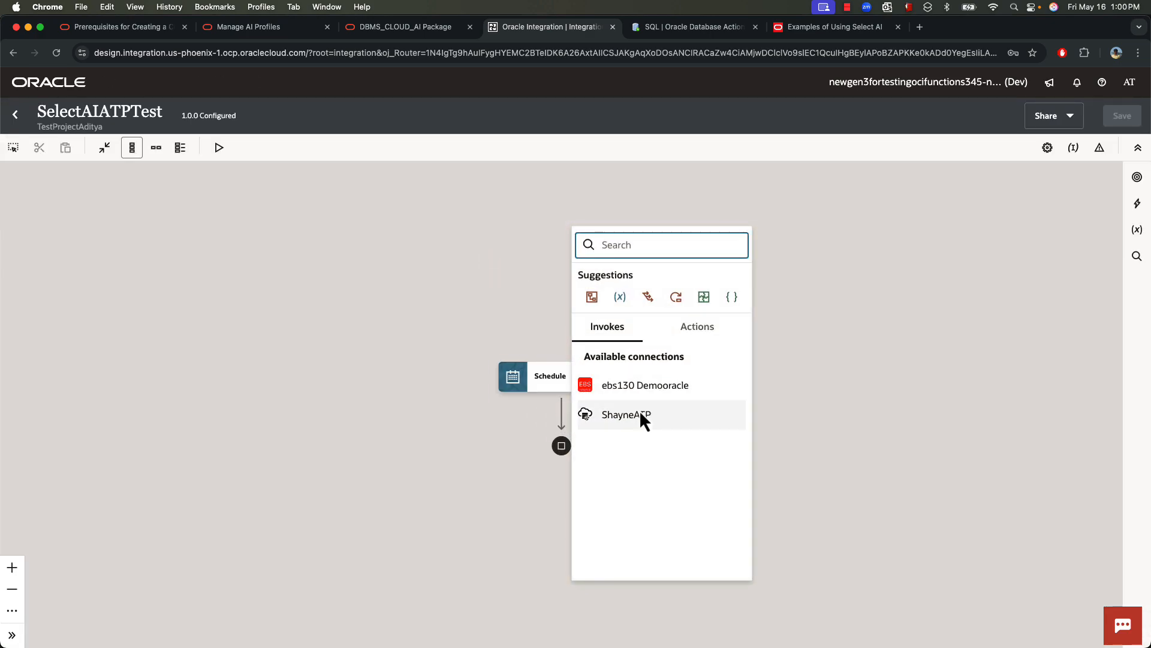
{"action": "left_click", "coordinate": [639, 409]}
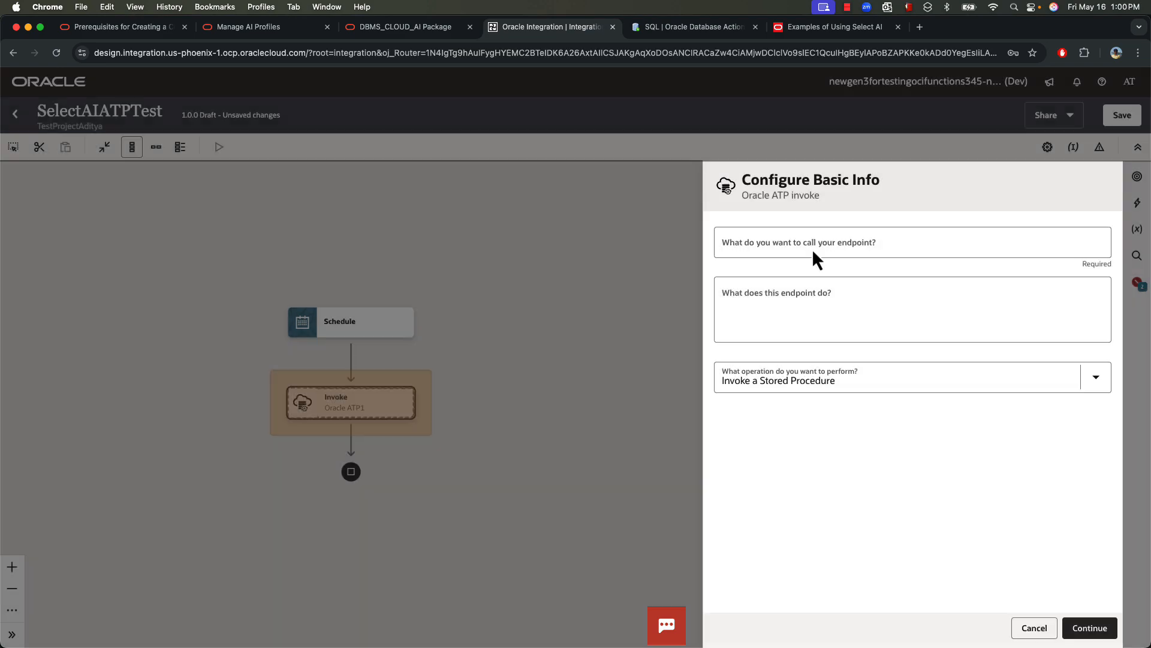
{"action": "left_click", "coordinate": [812, 246]}
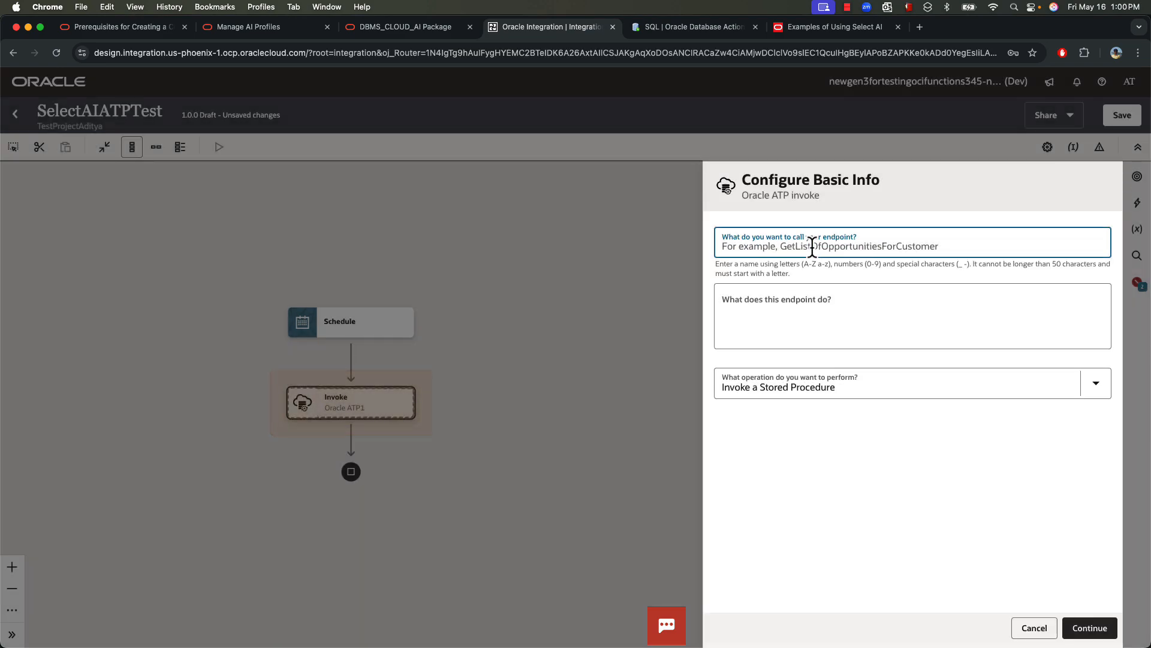
{"action": "type", "text": "TestSelectAI"}
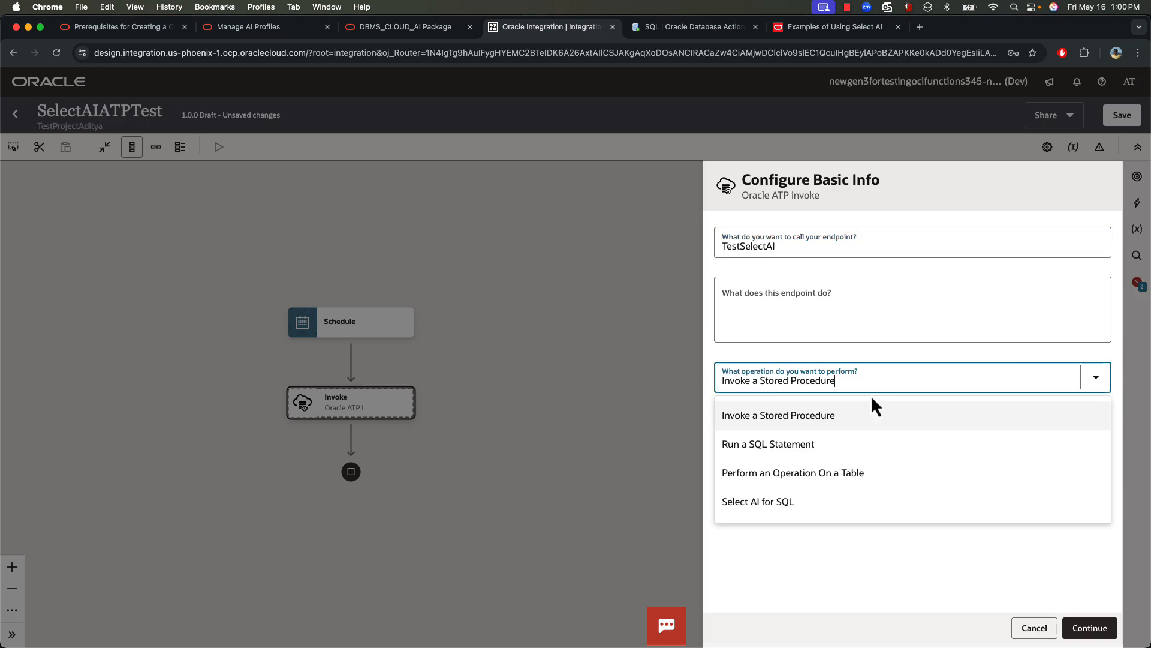
{"action": "left_click", "coordinate": [783, 503]}
{"action": "left_click", "coordinate": [1095, 630]}
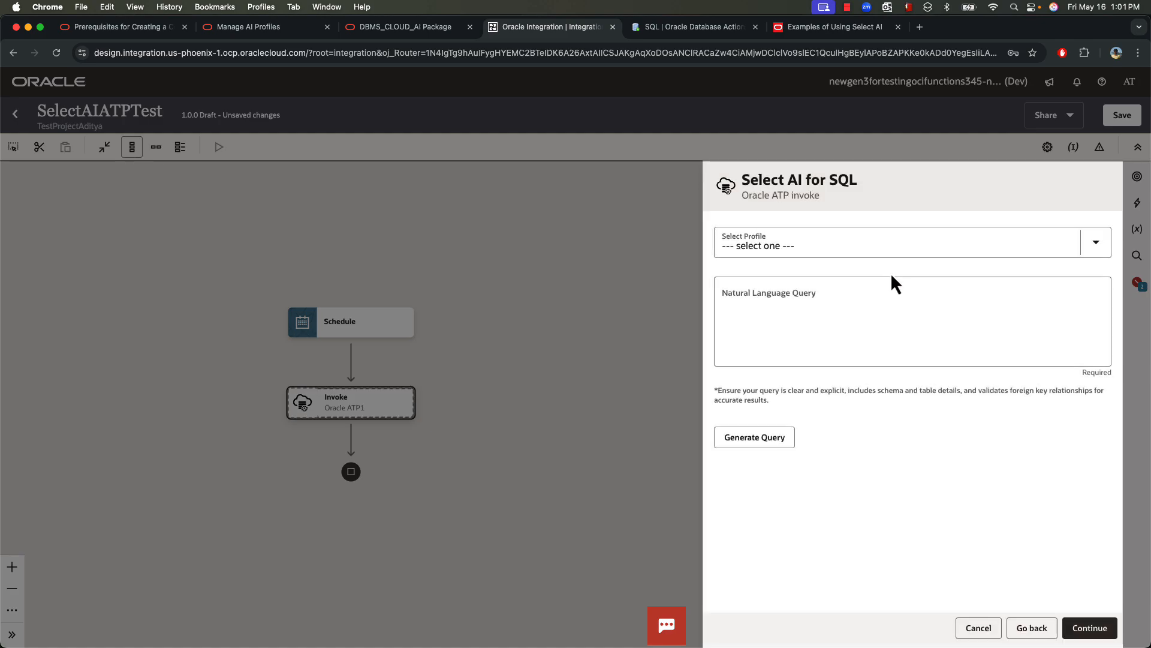
Using the OCI_LLAMA_AI_PROFILE profile, generate SQL from the natural language query "Find me all orders"
{"action": "left_click", "coordinate": [974, 236]}
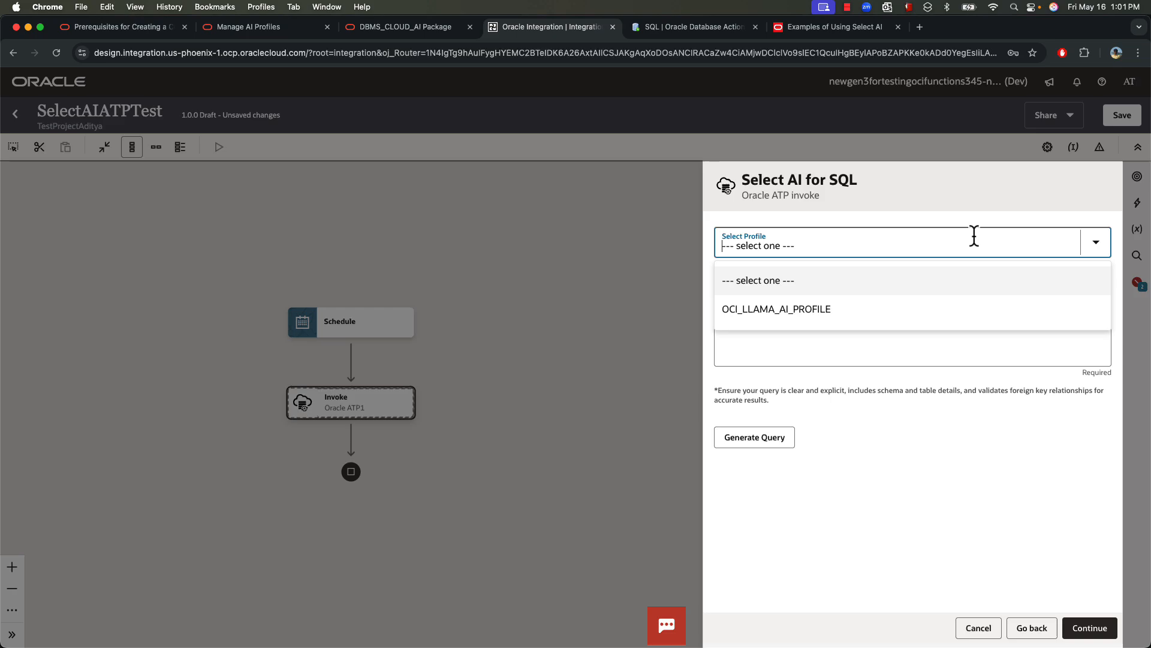
{"action": "left_click", "coordinate": [831, 311]}
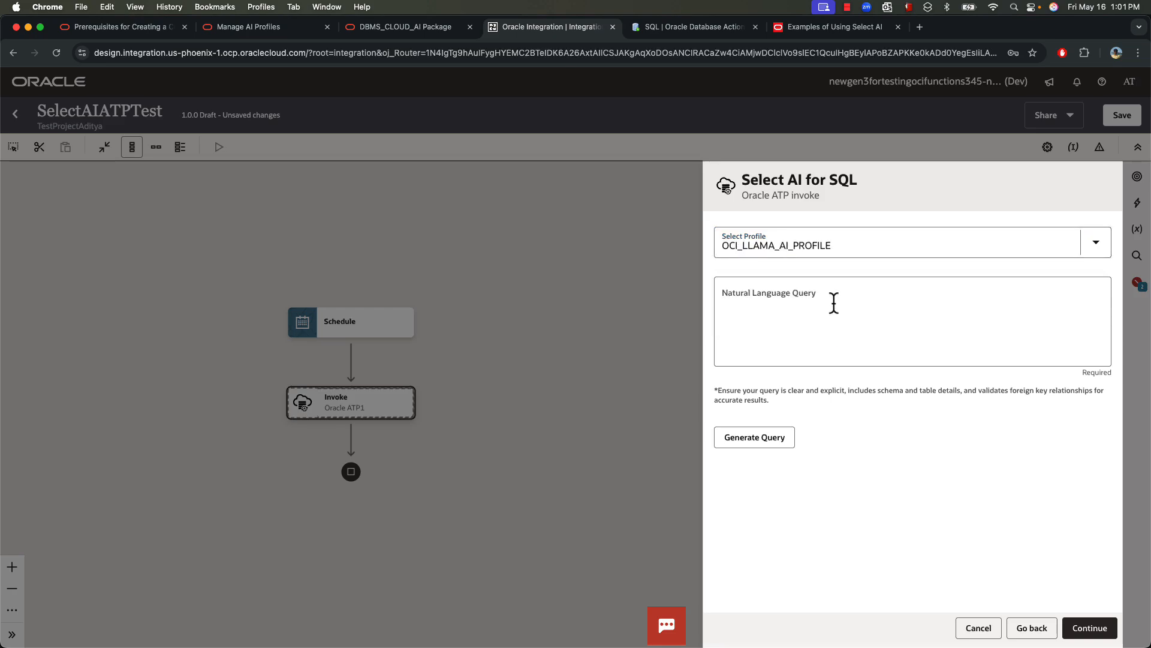
{"action": "left_click", "coordinate": [834, 302]}
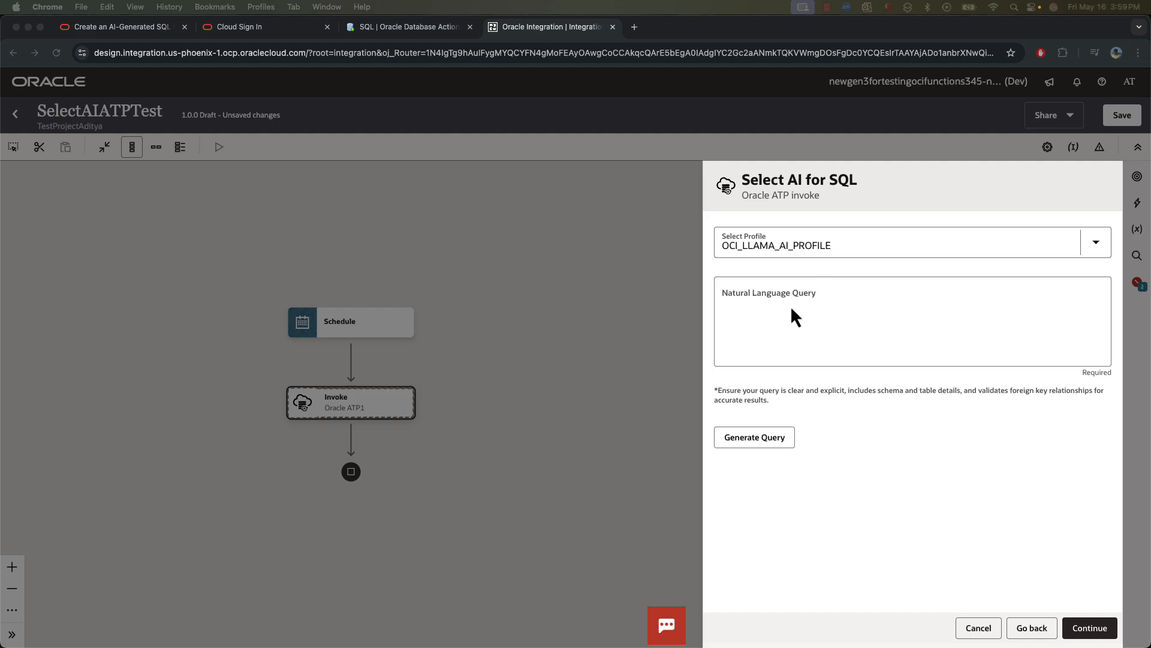
{"action": "left_click", "coordinate": [799, 304]}
{"action": "type", "text": "Find me all orders"}
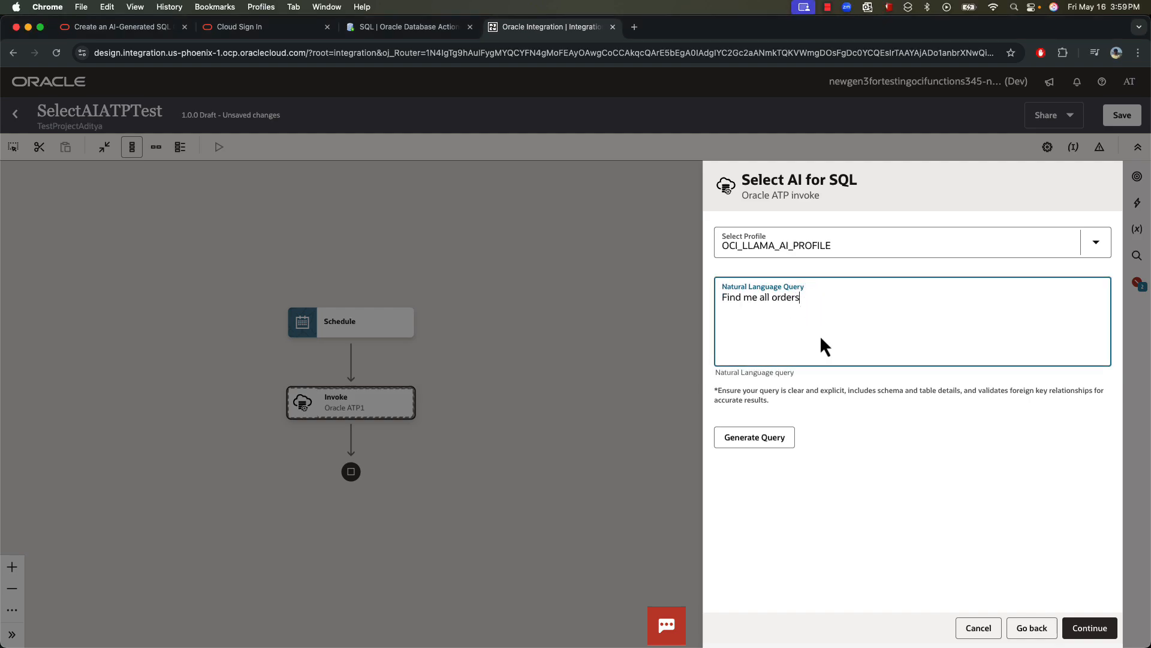
{"action": "left_click", "coordinate": [789, 449]}
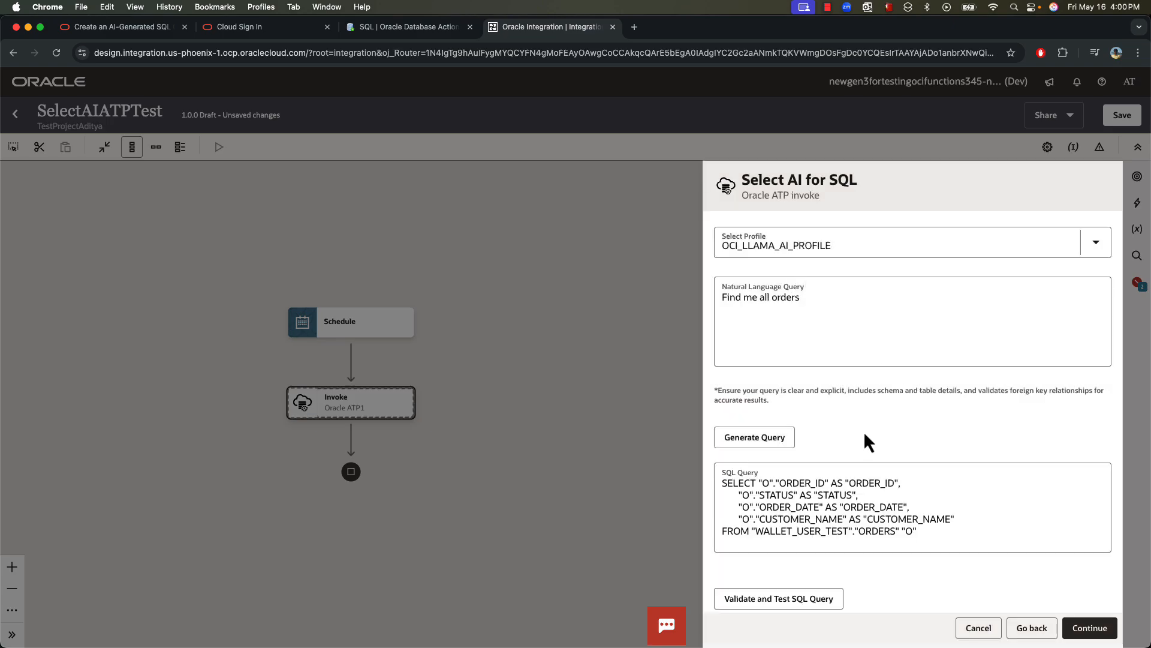
Validate and test the generated orders SQL query and check its status
{"action": "scroll", "coordinate": [864, 430], "scroll_direction": "down", "scroll_amount": 1}
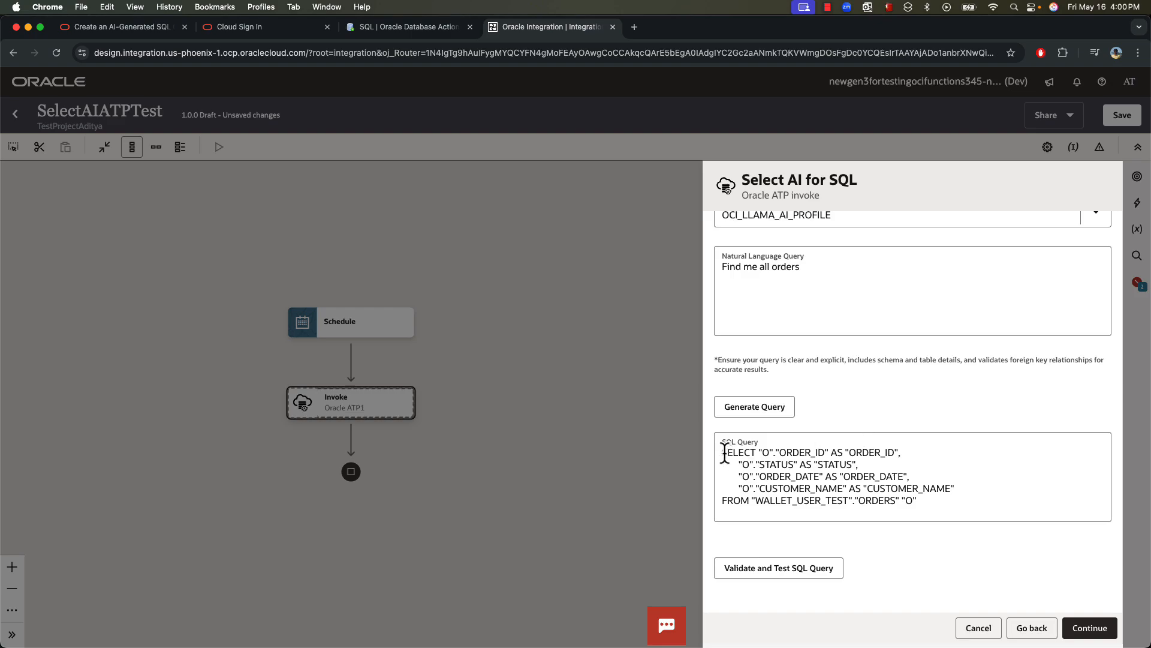
{"action": "left_click", "coordinate": [804, 570]}
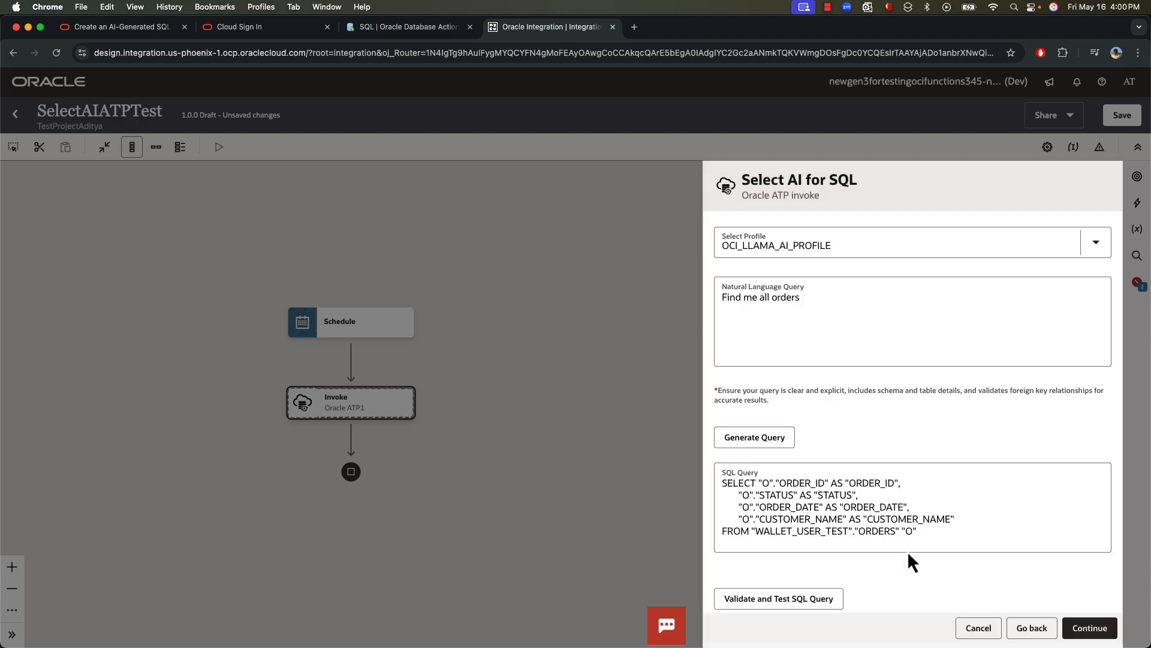
{"action": "scroll", "coordinate": [908, 551], "scroll_direction": "down", "scroll_amount": 3}
Copy the generated SQL to the end of the Database Actions SQL worksheet and run only that query
{"action": "left_click_drag", "start_coordinate": [916, 427], "coordinate": [699, 380]}
{"action": "key", "text": "super+c"}
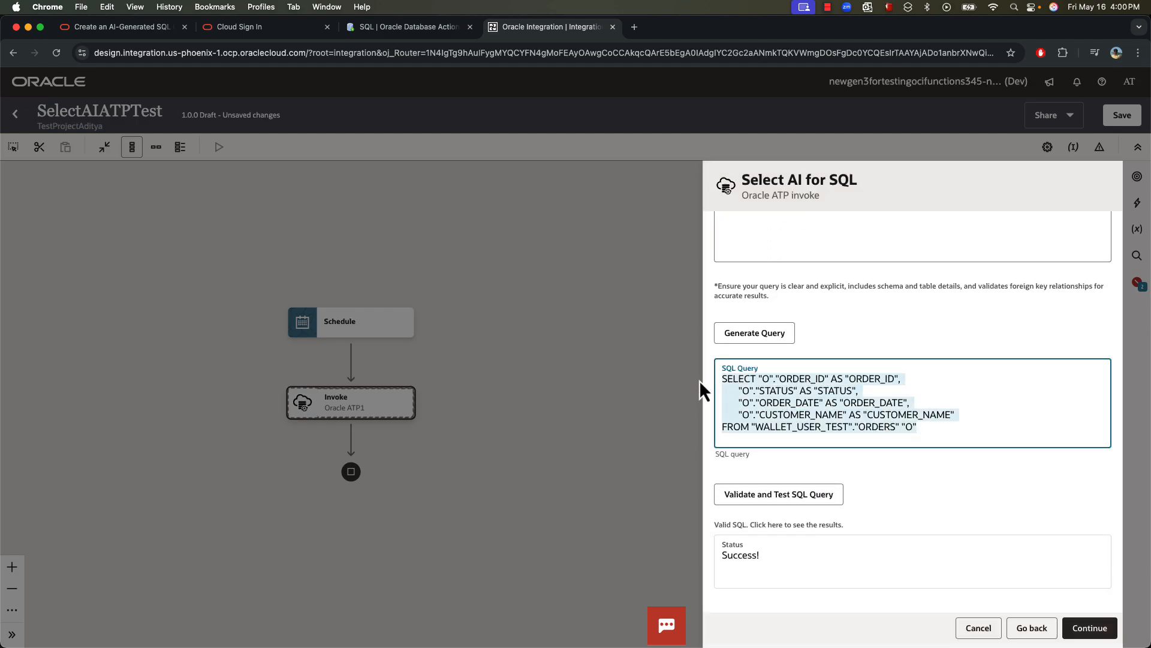
{"action": "left_click", "coordinate": [433, 27]}
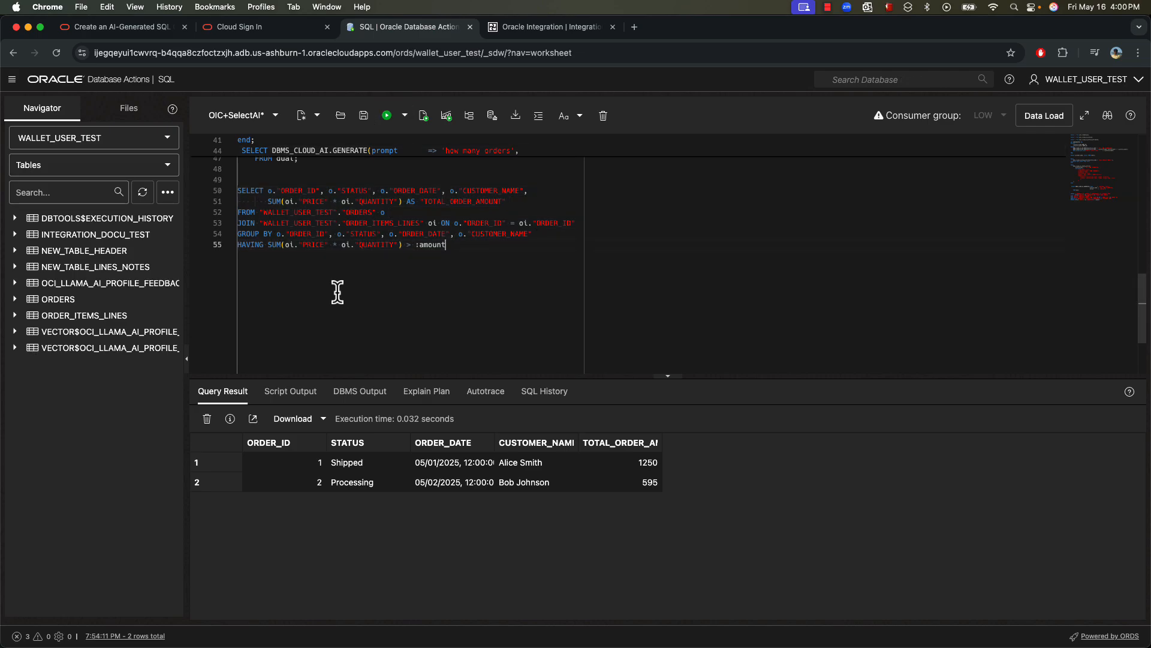
{"action": "key", "text": "super+v"}
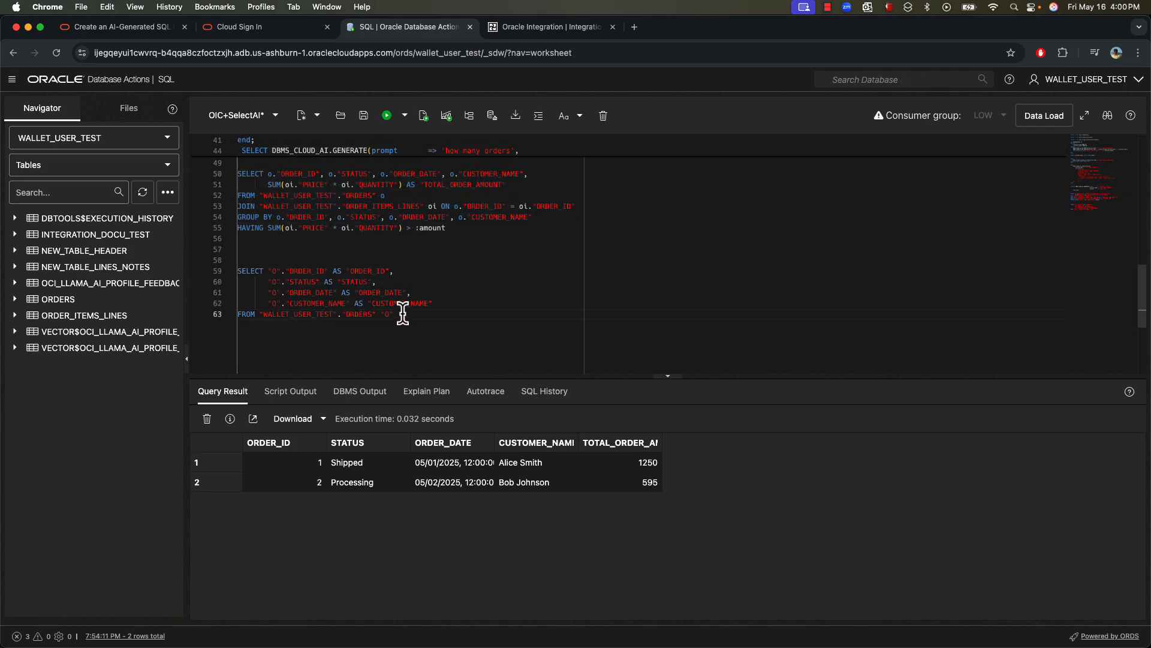
{"action": "left_click_drag", "start_coordinate": [396, 314], "coordinate": [239, 271]}
{"action": "left_click", "coordinate": [387, 115]}
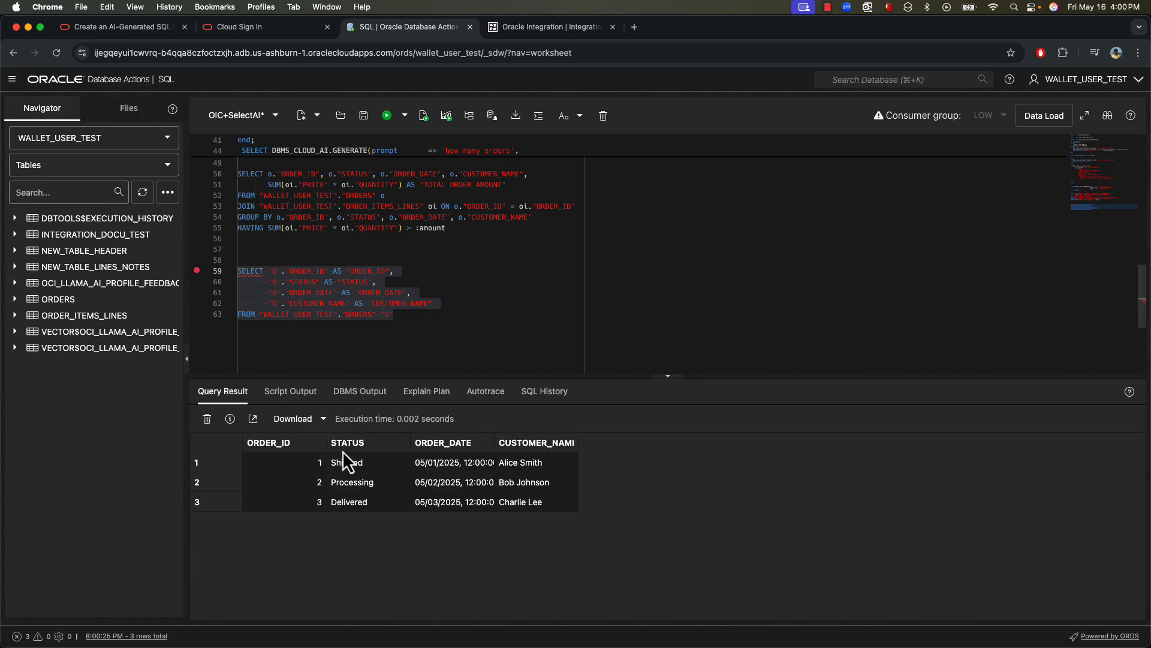
Back in Oracle Integration, replace the natural language query with "Find me all orders and their total of item lines" and regenerate the SQL
{"action": "left_click", "coordinate": [543, 27]}
{"action": "scroll", "coordinate": [891, 494], "scroll_direction": "up", "scroll_amount": 3}
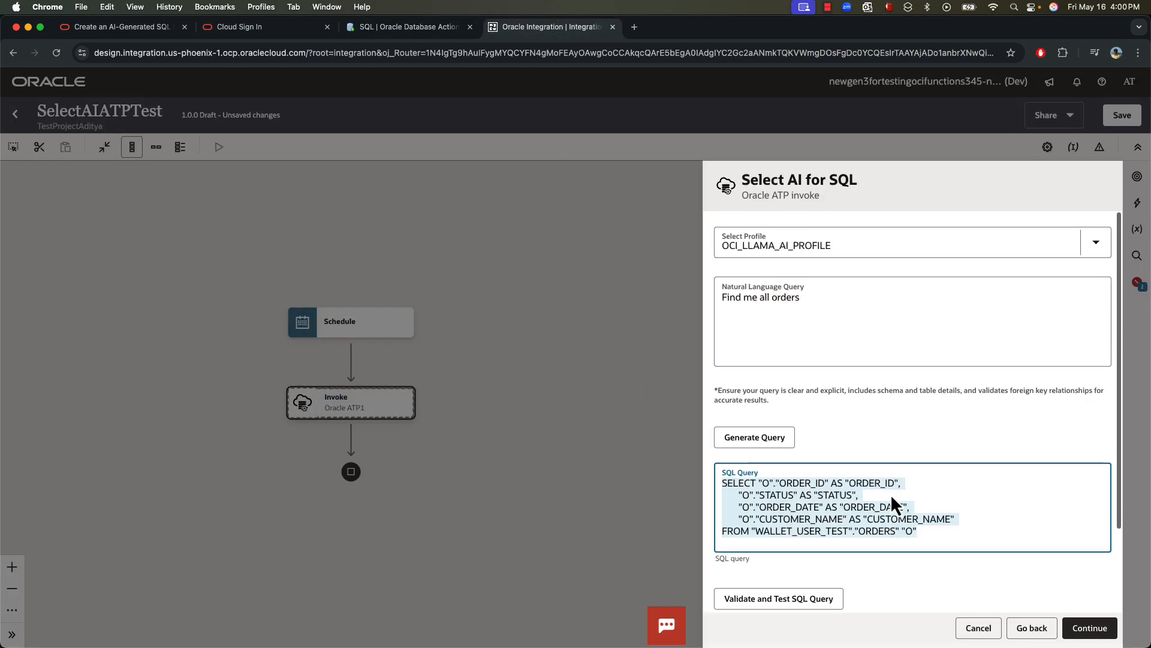
{"action": "left_click", "coordinate": [814, 300]}
{"action": "left_click_drag", "start_coordinate": [813, 303], "coordinate": [707, 296]}
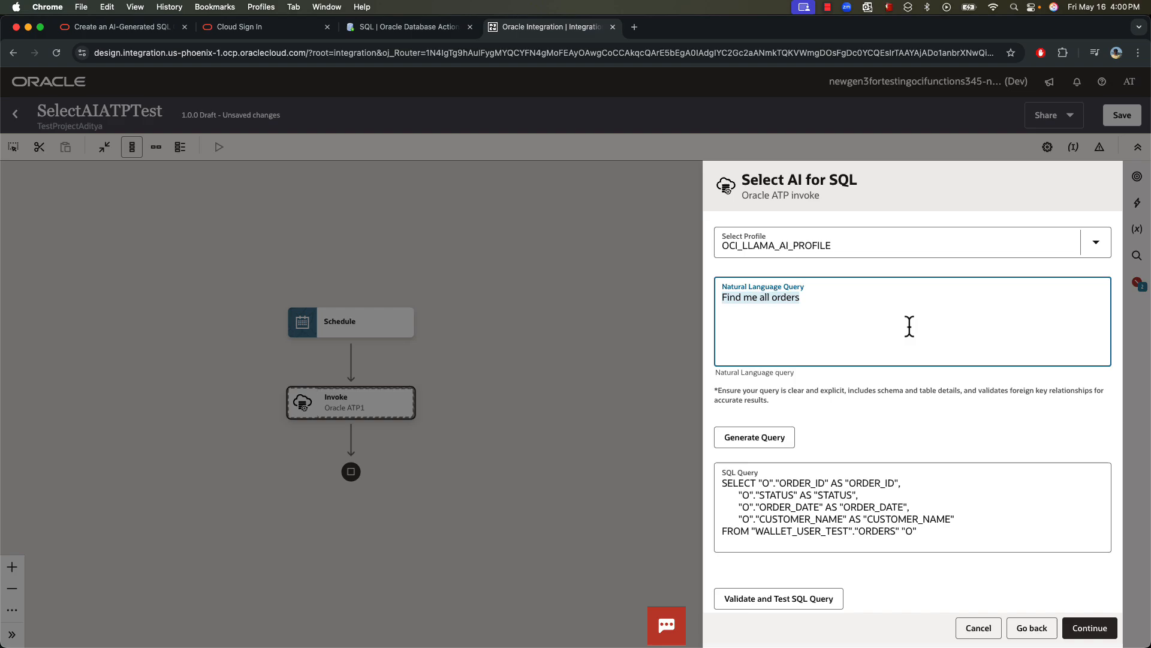
{"action": "type", "text": "Find me all orders and their total of item lines"}
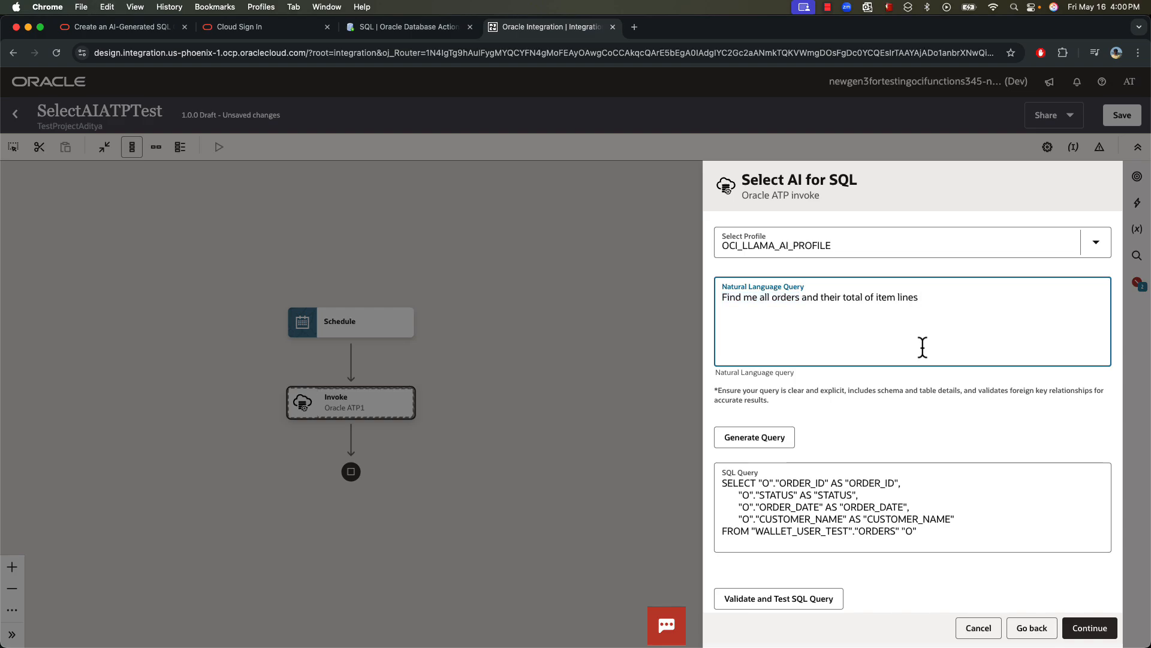
{"action": "left_click", "coordinate": [775, 434]}
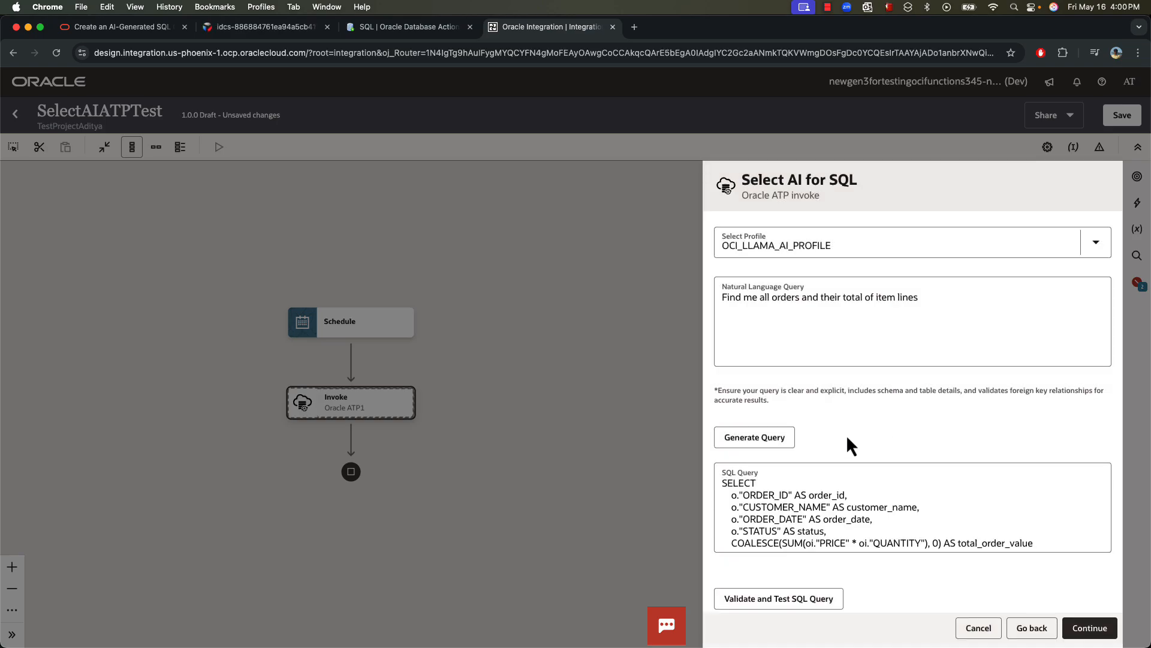
Review the generated SQL for the order totals and copy the whole query
{"action": "scroll", "coordinate": [845, 501], "scroll_direction": "down", "scroll_amount": 1}
{"action": "scroll", "coordinate": [845, 501], "scroll_direction": "down", "scroll_amount": 4}
{"action": "scroll", "coordinate": [845, 497], "scroll_direction": "up", "scroll_amount": 5}
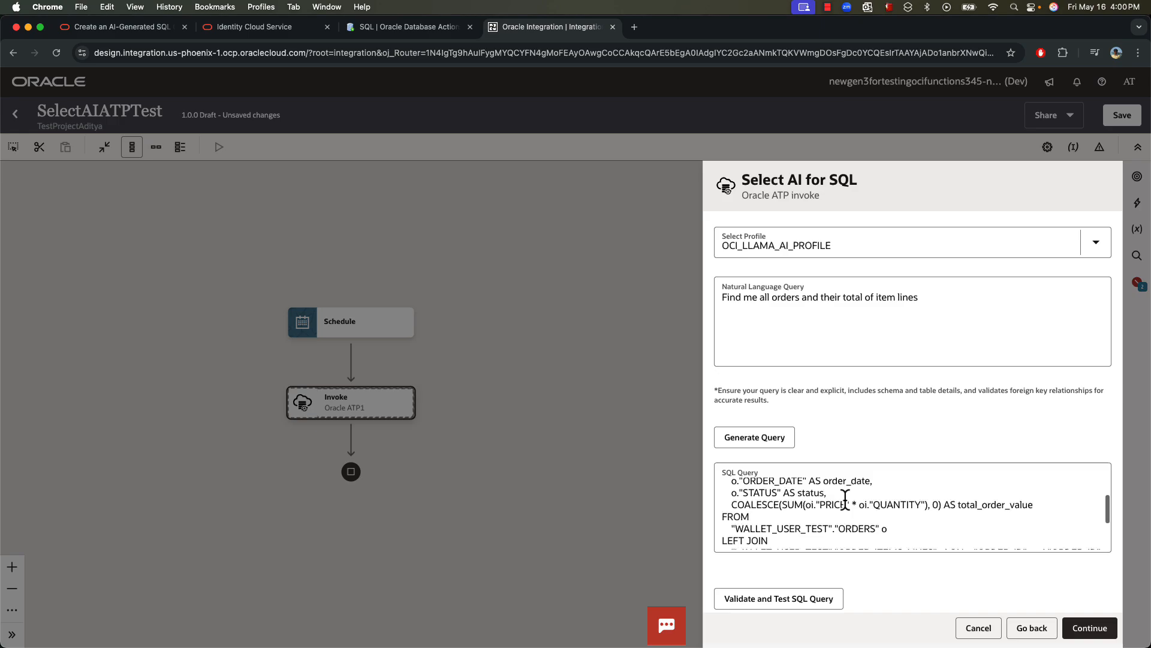
{"action": "left_click", "coordinate": [846, 497]}
{"action": "key", "text": "super+a"}
{"action": "key", "text": "super+c"}
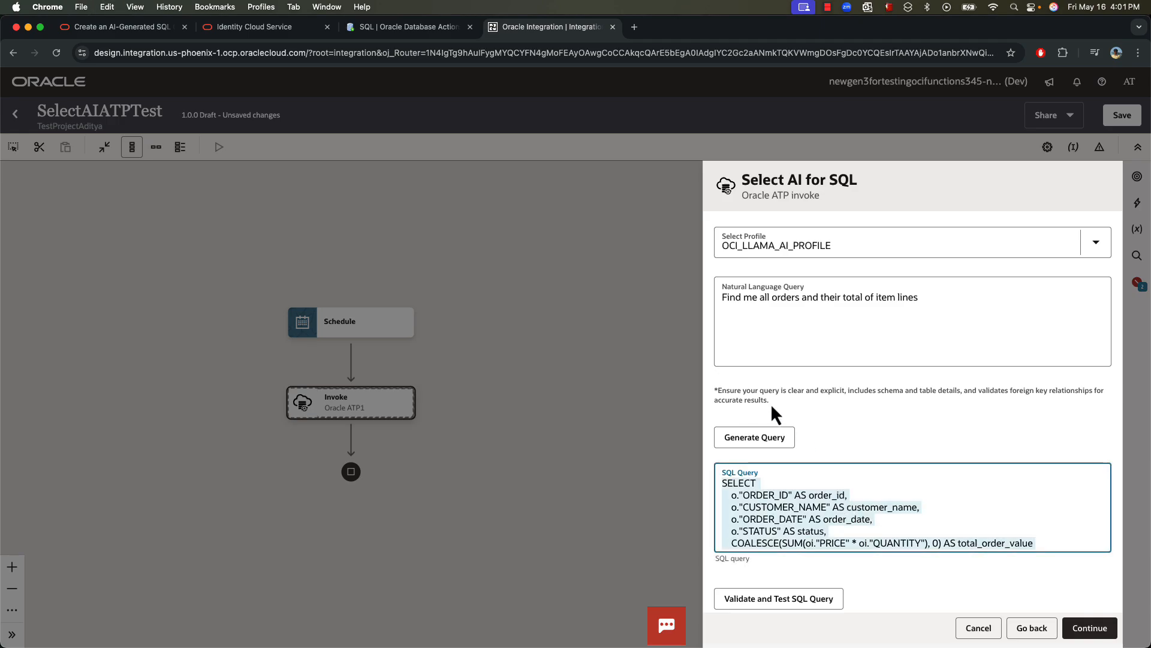
In the Database Actions SQL worksheet, replace the last orders query with the copied SQL and run only that query
{"action": "left_click", "coordinate": [413, 30]}
{"action": "left_click", "coordinate": [408, 314]}
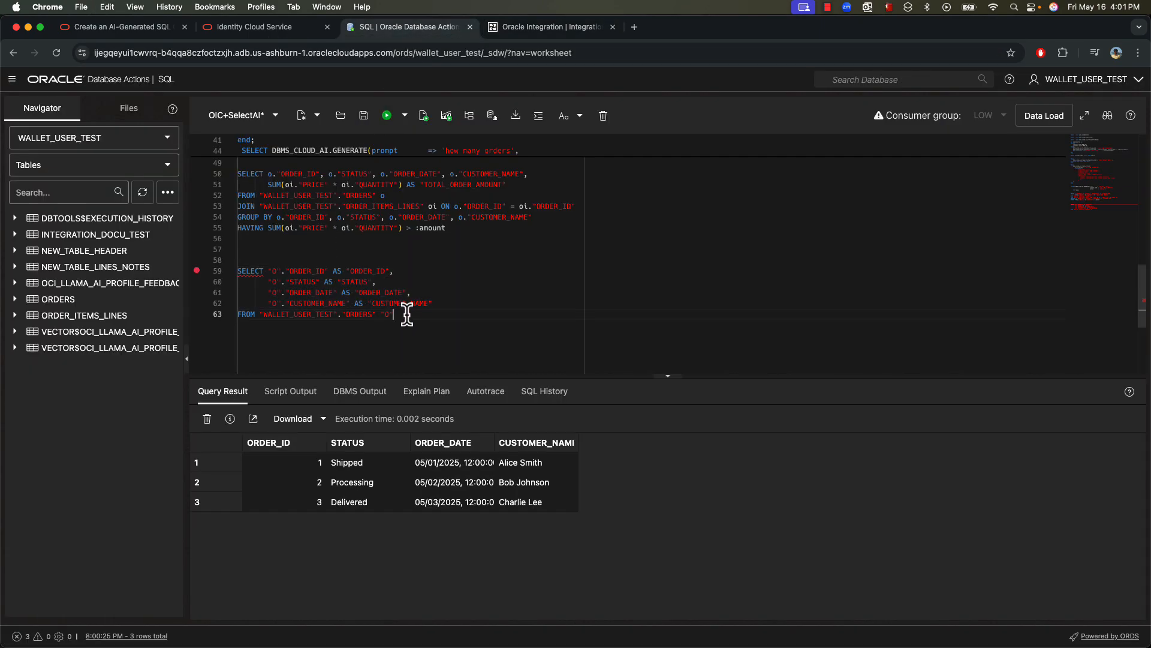
{"action": "left_click_drag", "start_coordinate": [407, 315], "coordinate": [213, 287]}
{"action": "key", "text": "super+v"}
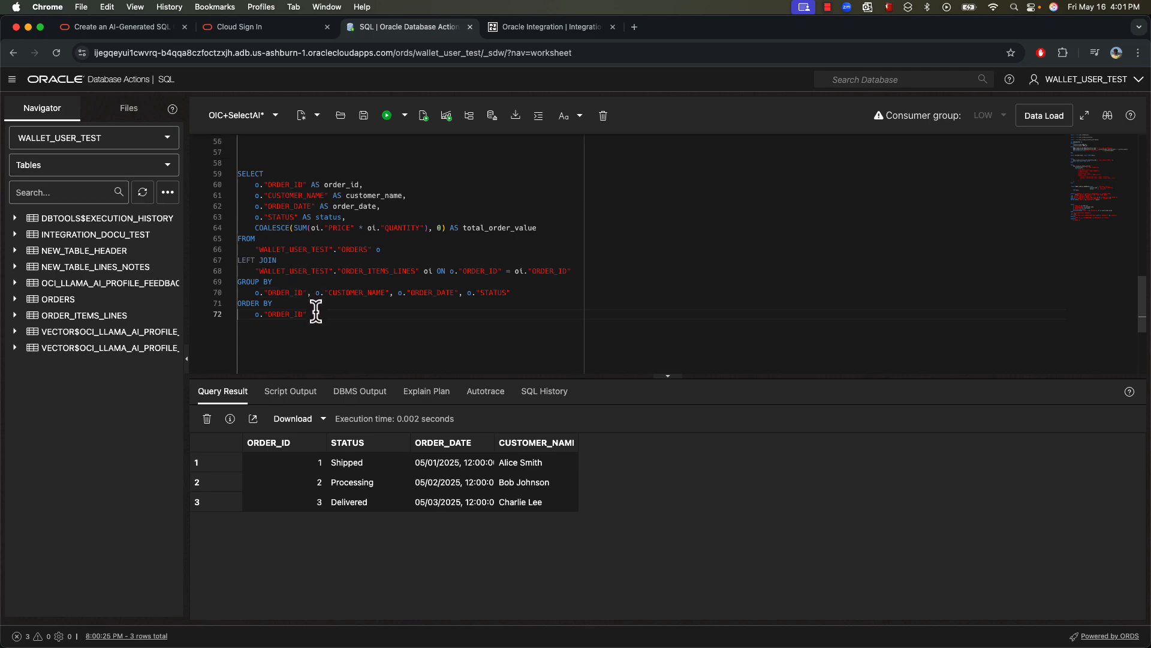
{"action": "left_click_drag", "start_coordinate": [316, 312], "coordinate": [237, 179]}
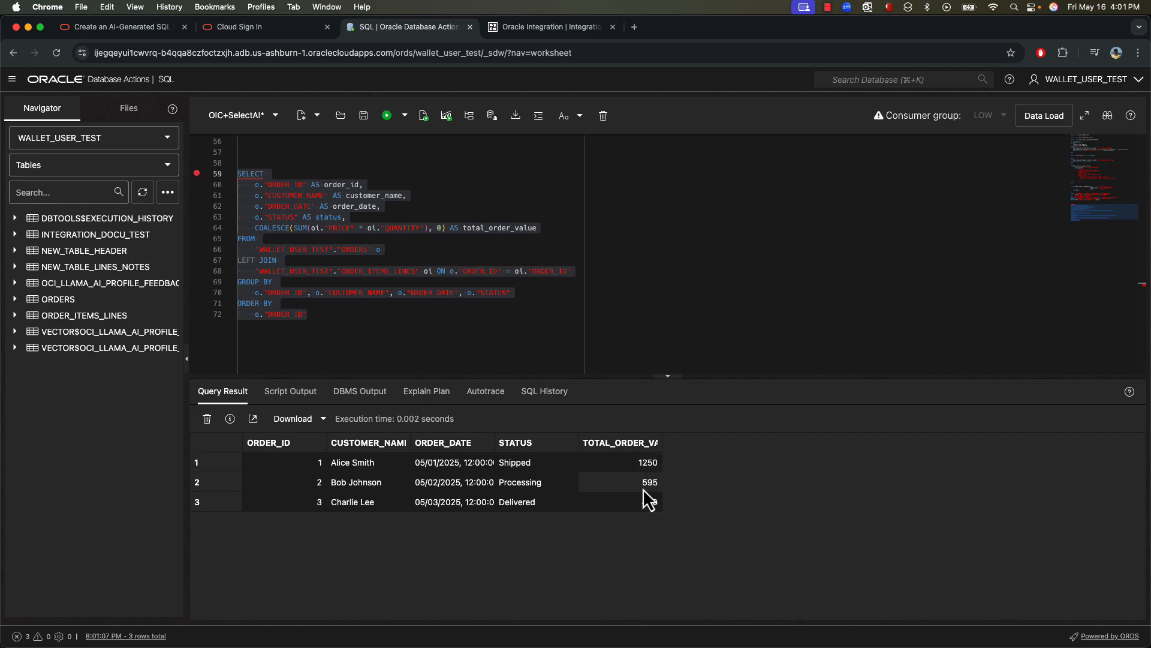
Back in Oracle Integration, validate and test the generated order totals query and check its status
{"action": "left_click", "coordinate": [542, 33]}
{"action": "scroll", "coordinate": [934, 423], "scroll_direction": "down", "scroll_amount": 2}
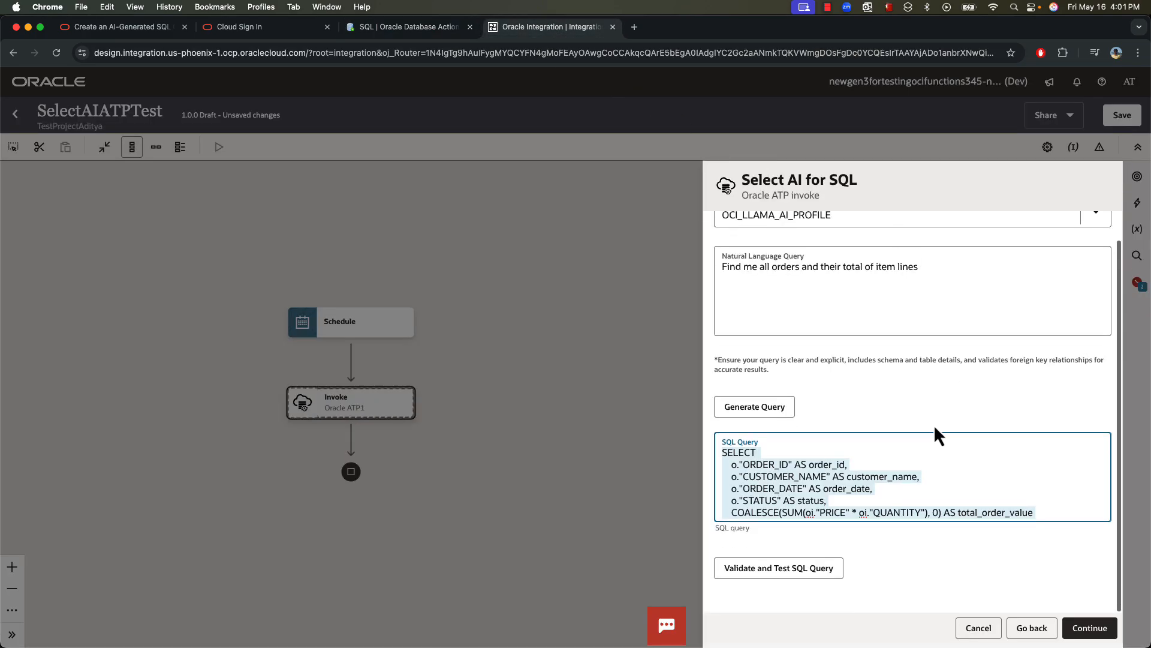
{"action": "left_click", "coordinate": [795, 568]}
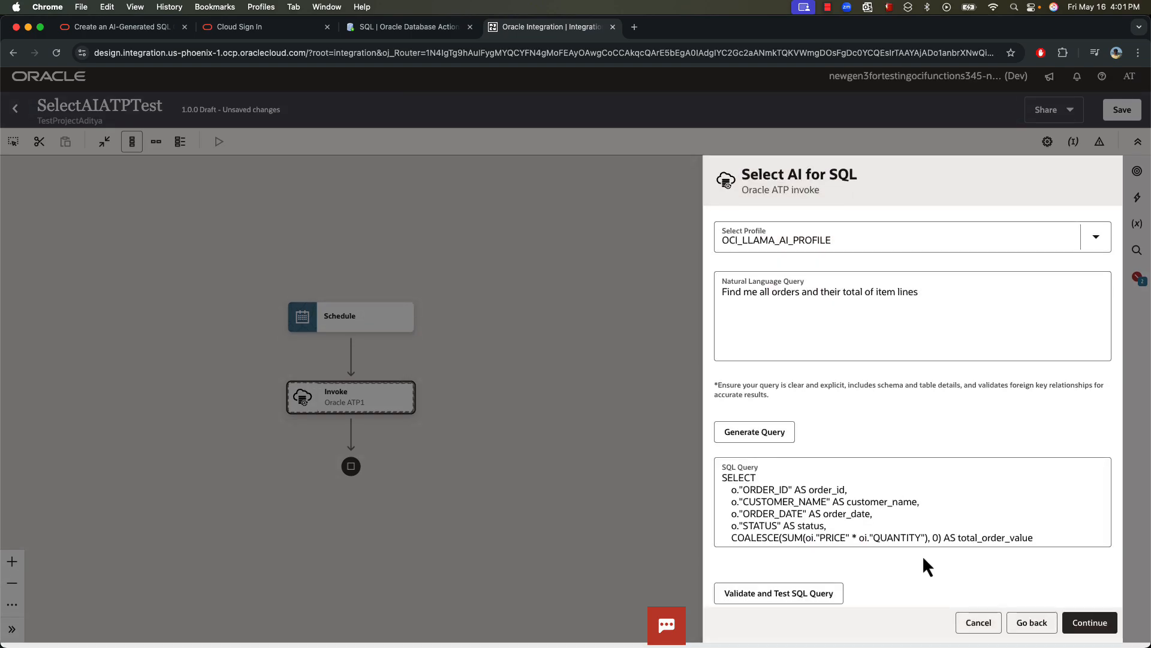
{"action": "scroll", "coordinate": [922, 556], "scroll_direction": "down", "scroll_amount": 3}
{"action": "scroll", "coordinate": [805, 556], "scroll_direction": "up", "scroll_amount": 3}
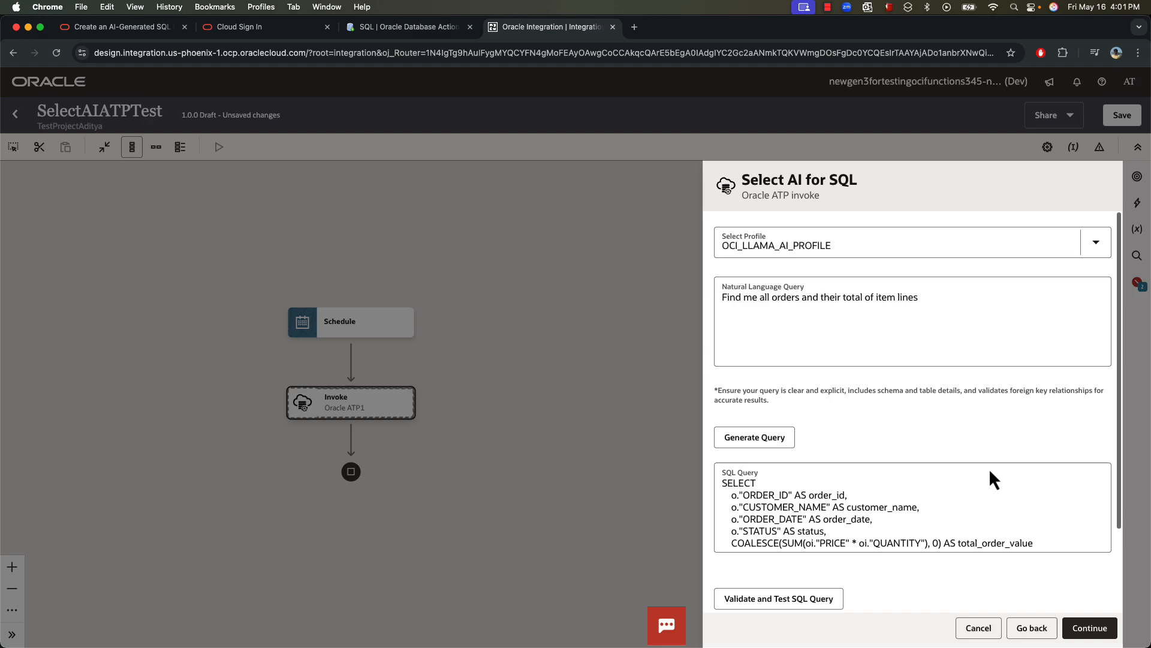
Replace the natural language query with "Get me all orders where amount is greater than a number" and regenerate the SQL
{"action": "triple_click", "coordinate": [952, 301]}
{"action": "type", "text": "Get me all orders where amount is greater than a number"}
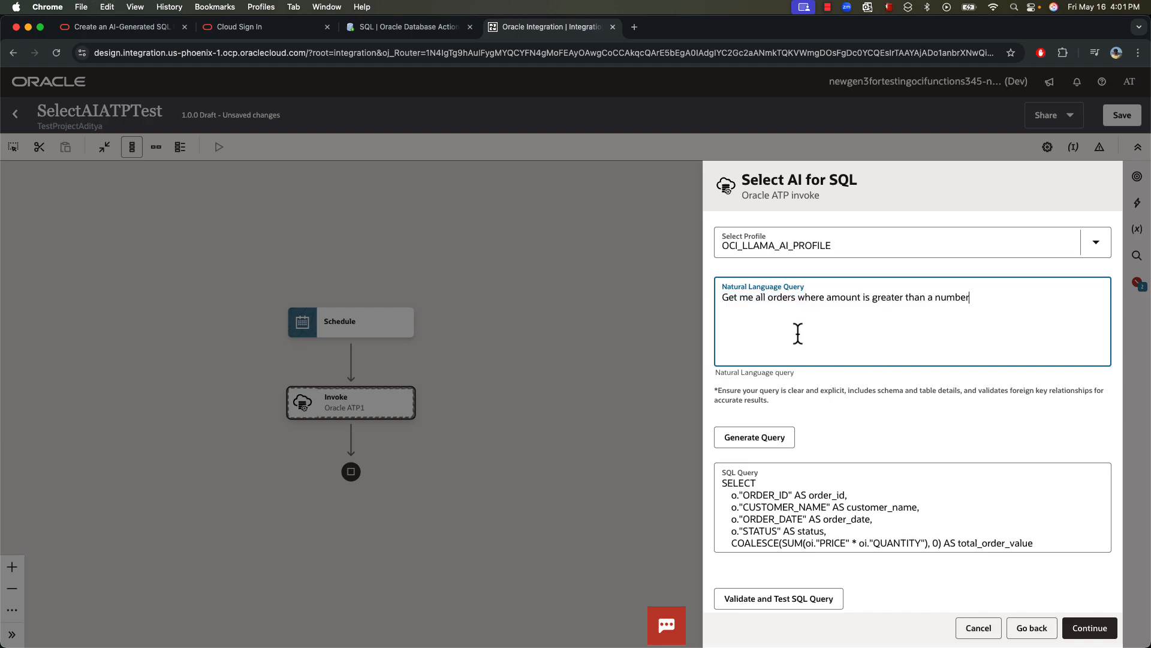
{"action": "left_click", "coordinate": [778, 434]}
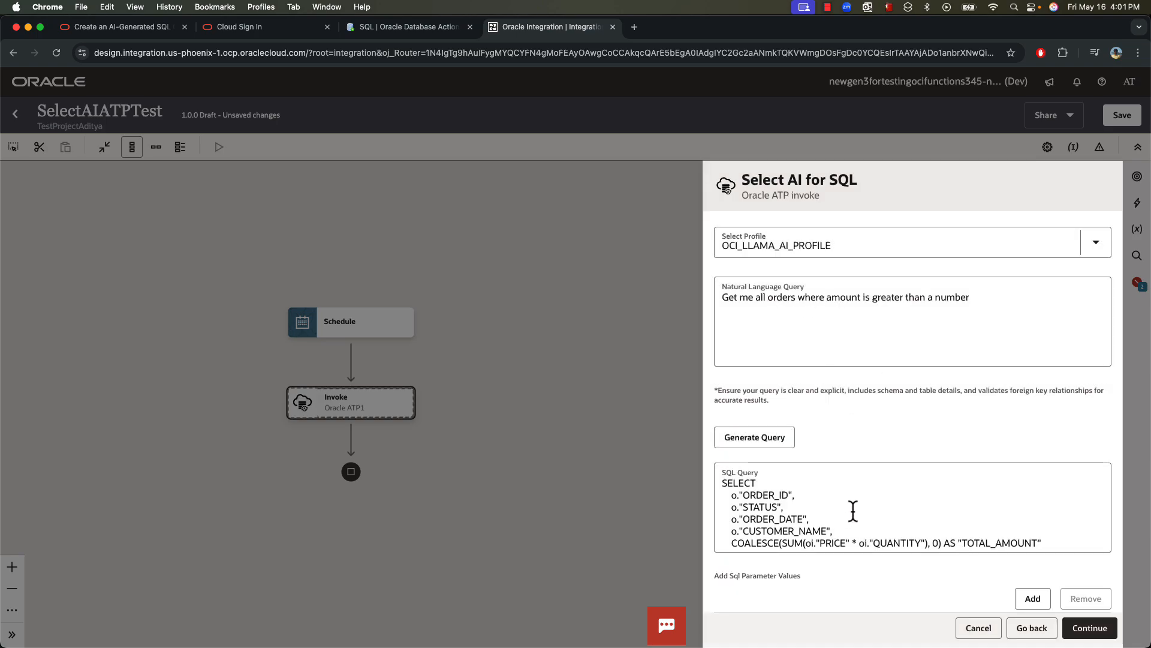
Review the generated SQL and its #amount parameter, and validate and test the query
{"action": "scroll", "coordinate": [853, 511], "scroll_direction": "down", "scroll_amount": 10}
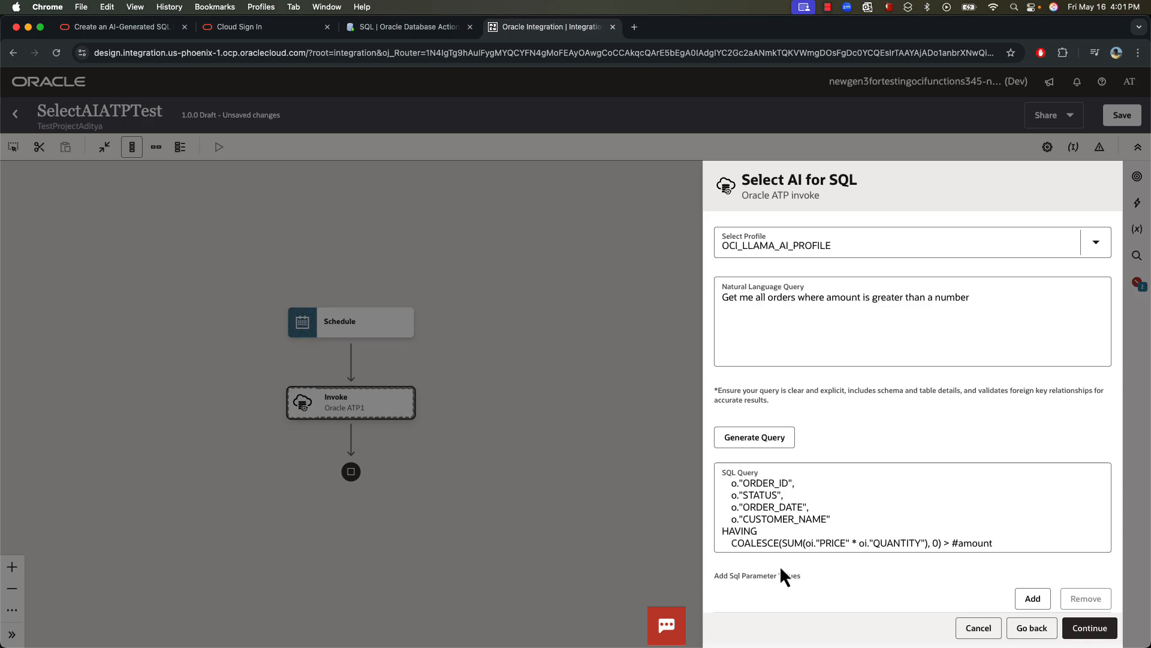
{"action": "scroll", "coordinate": [782, 566], "scroll_direction": "down", "scroll_amount": 1}
{"action": "scroll", "coordinate": [789, 480], "scroll_direction": "up", "scroll_amount": 5}
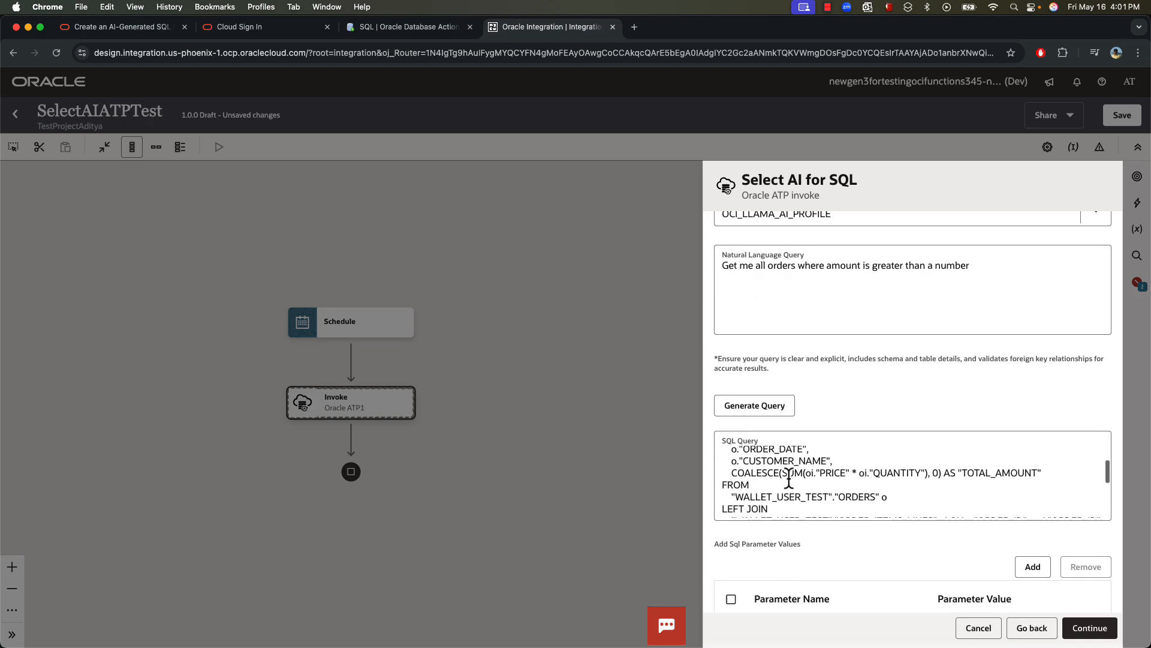
{"action": "scroll", "coordinate": [789, 480], "scroll_direction": "down", "scroll_amount": 5}
{"action": "scroll", "coordinate": [855, 552], "scroll_direction": "down", "scroll_amount": 4}
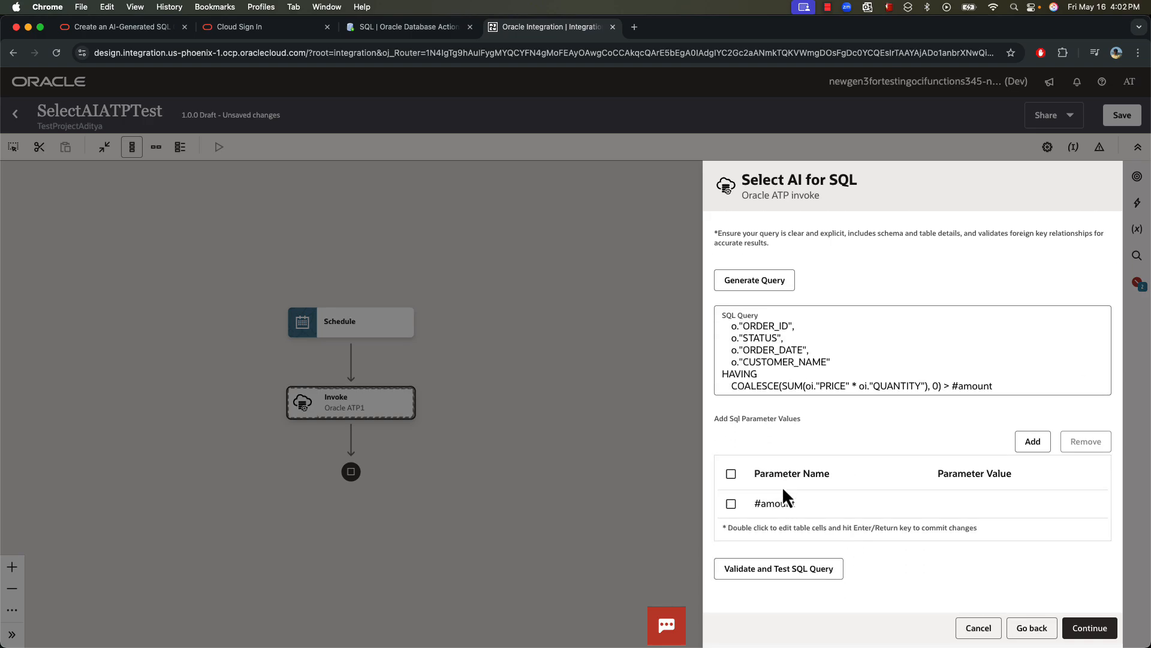
{"action": "left_click", "coordinate": [805, 569]}
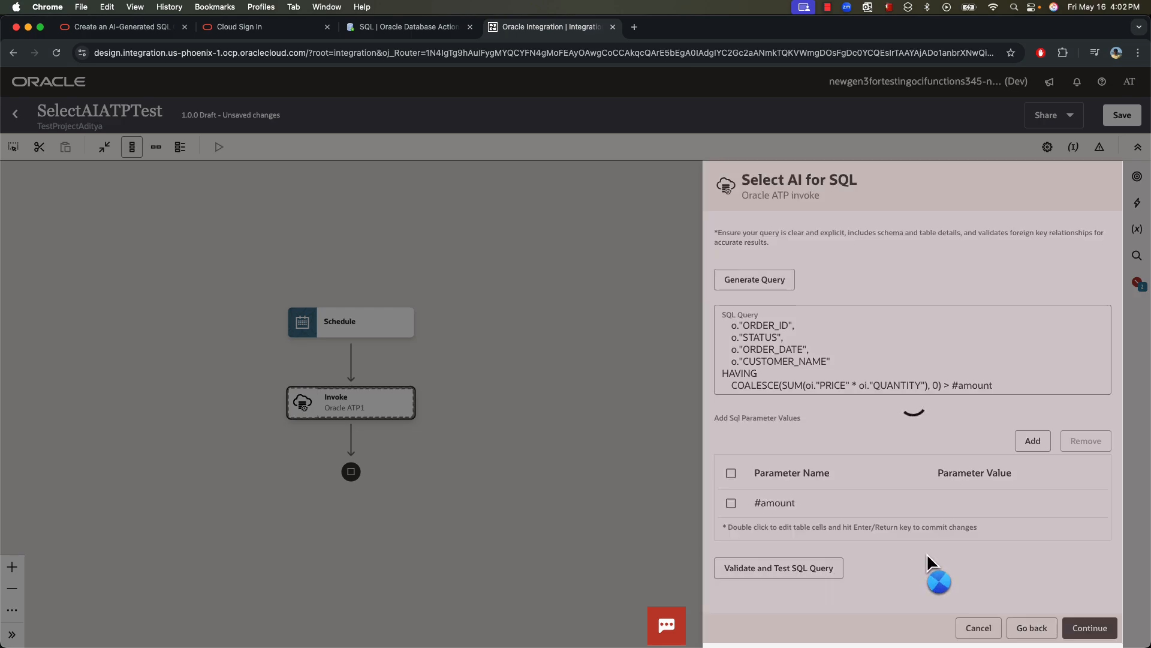
{"action": "scroll", "coordinate": [894, 480], "scroll_direction": "down", "scroll_amount": 3}
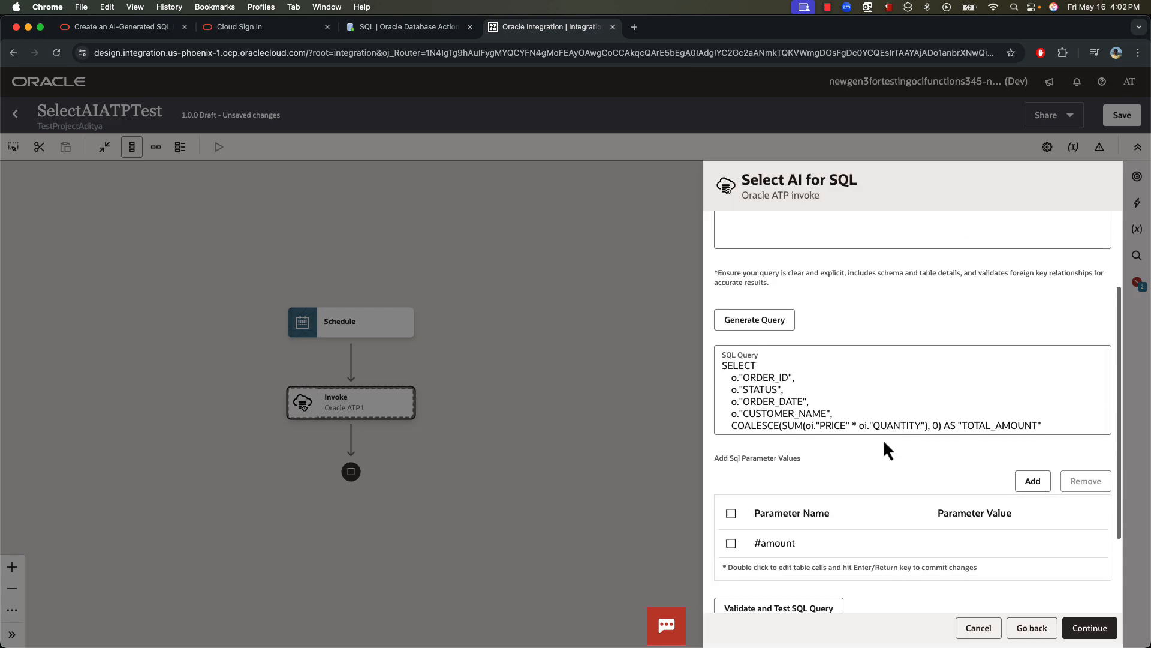
{"action": "scroll", "coordinate": [882, 450], "scroll_direction": "down", "scroll_amount": 2}
Copy the whole parameterized query into the Database Actions SQL worksheet, replacing the order totals query at its end
{"action": "scroll", "coordinate": [826, 540], "scroll_direction": "up", "scroll_amount": 3}
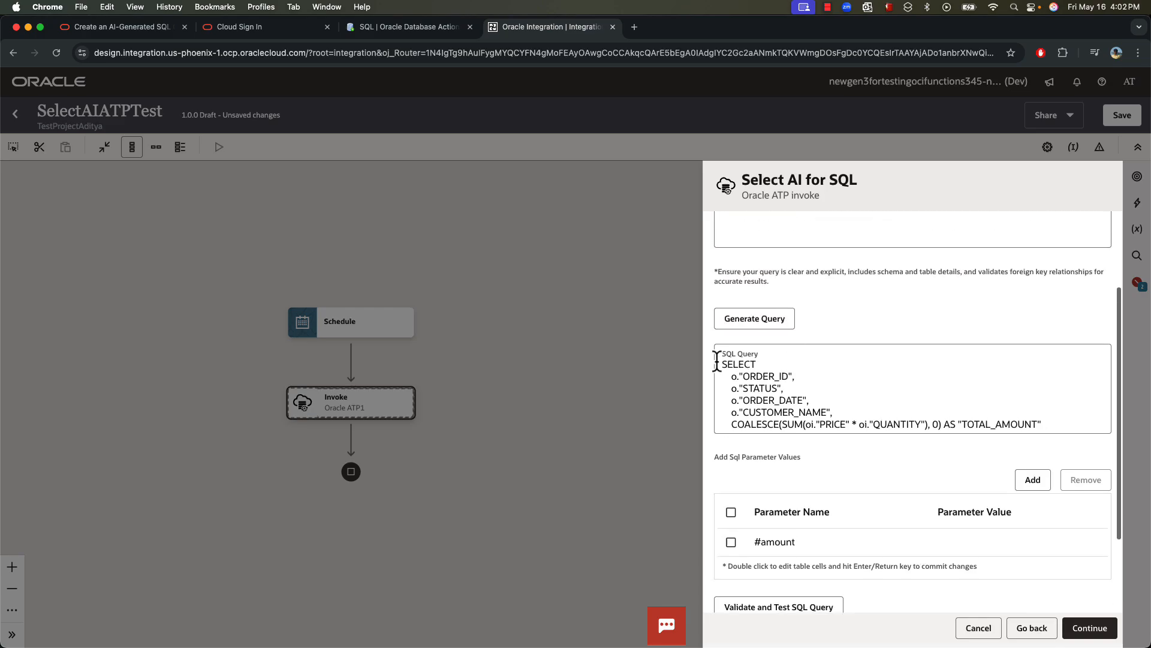
{"action": "left_click_drag", "start_coordinate": [717, 359], "coordinate": [918, 516]}
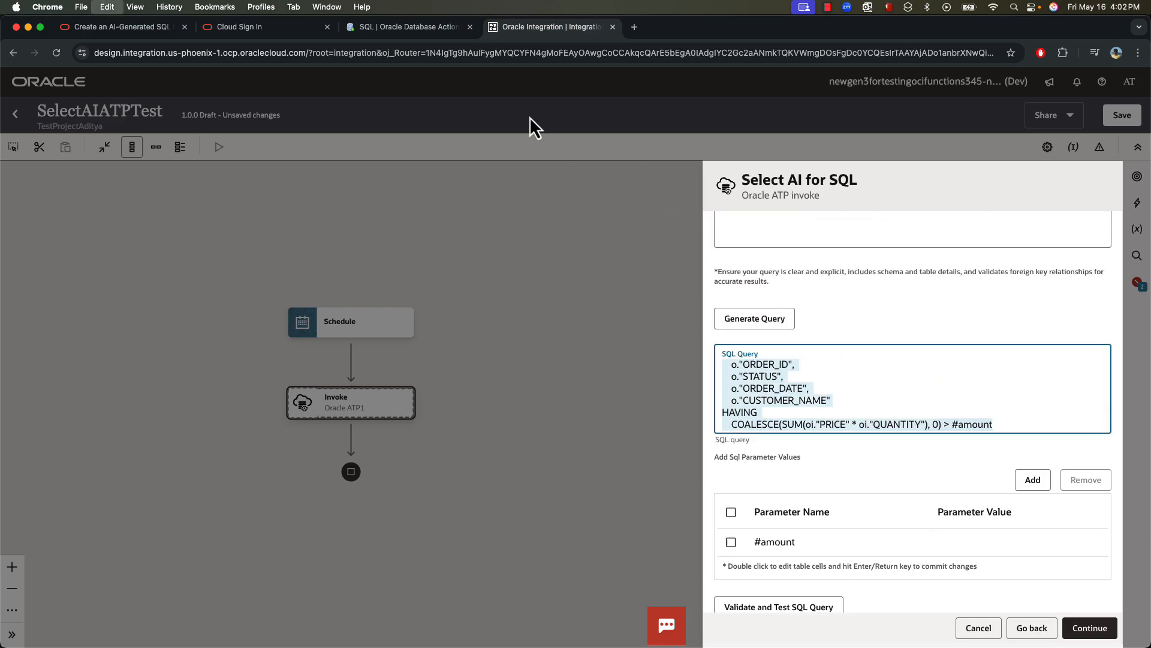
{"action": "left_click", "coordinate": [412, 34]}
{"action": "left_click", "coordinate": [314, 307]}
{"action": "left_click_drag", "start_coordinate": [314, 307], "coordinate": [216, 184]}
{"action": "type", "text": "SELECT     o.\"ORDER_ID\",     o.\"STATUS\",     o.\"ORDER_DATE\",     o.\"CUSTOMER_NAME\",     COALESCE(SUM(oi.\"PRICE\" * oi.\"QUANTITY\"), 0) AS \"TOTAL_AMOUNT\" FROM     \"WALLET_USER_TEST\".\"ORDERS\" o LEFT JOIN     \"WALLET_USER_TEST\".\"ORDER_ITEMS_LINES\" oi ON o.\"ORDER_ID\" = oi.\"ORDER_ID\" GROUP BY     o.\"ORDER_ID\",     o.\"STATUS\",     o.\"ORDER_DATE\",     o.\"CUSTOMER_NAME\" HAVING     COALESCE(SUM(oi.\"PRICE\" * oi.\"QUANTITY\"), 0) > #amount"}
Change #amount to :amount in the HAVING clause and run only this query with the amount bind variable set to 500
{"action": "left_click", "coordinate": [460, 314]}
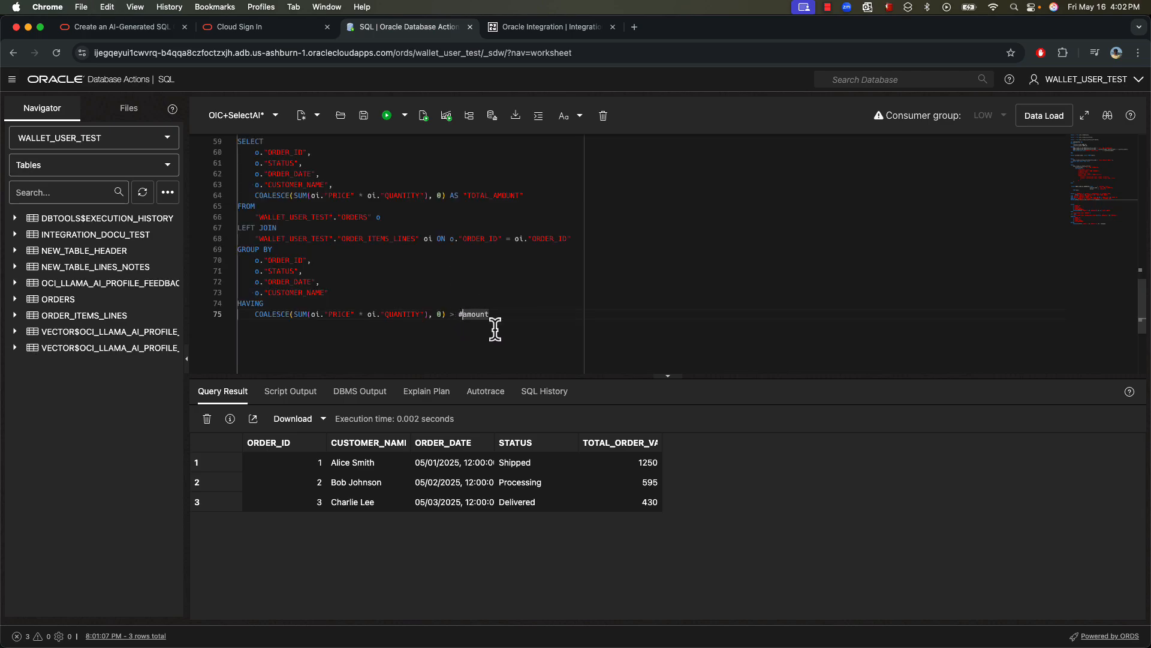
{"action": "key", "text": "BackSpace"}
{"action": "scroll", "coordinate": [495, 331], "scroll_direction": "up", "scroll_amount": 1}
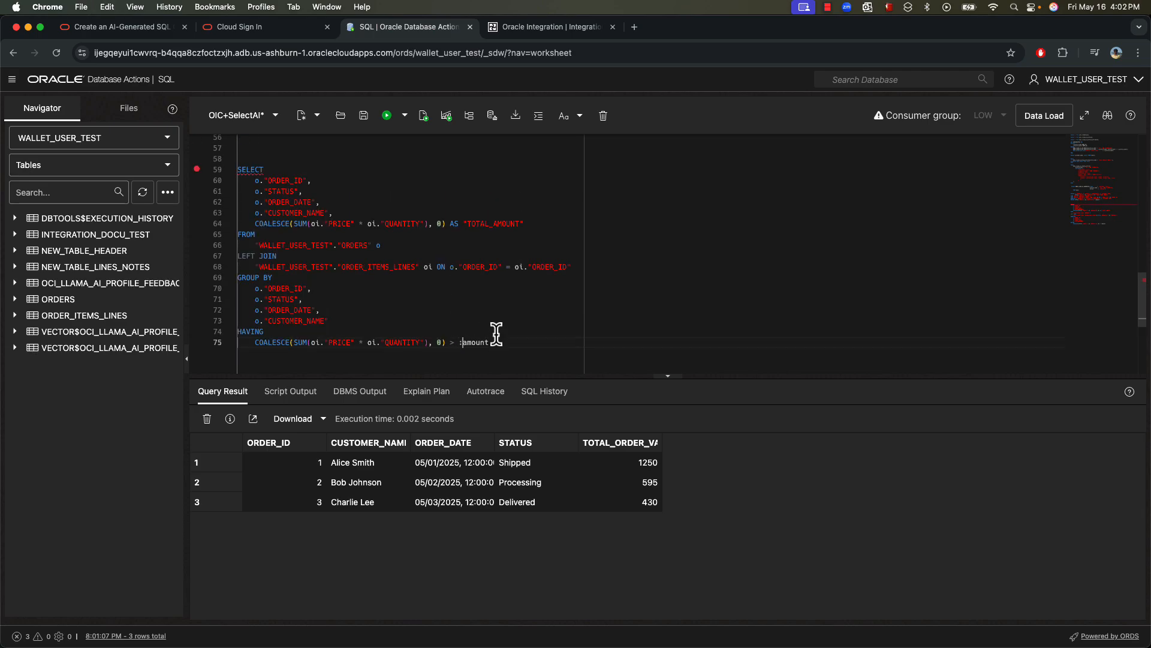
{"action": "left_click_drag", "start_coordinate": [506, 336], "coordinate": [231, 160]}
{"action": "left_click", "coordinate": [387, 115]}
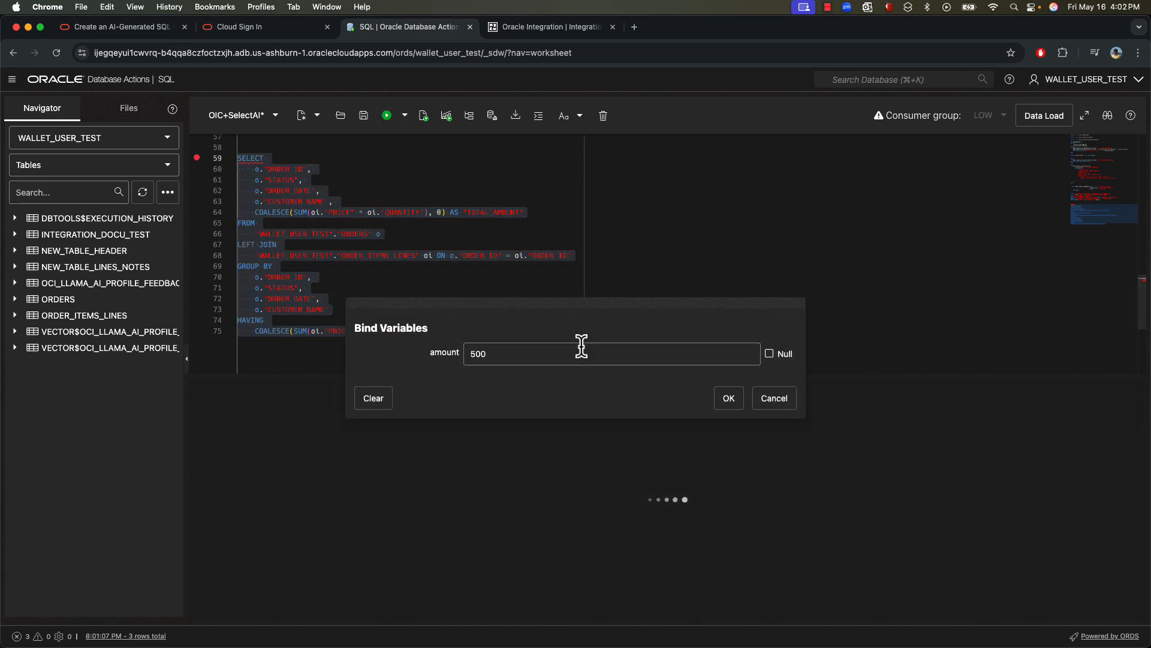
{"action": "left_click", "coordinate": [730, 399]}
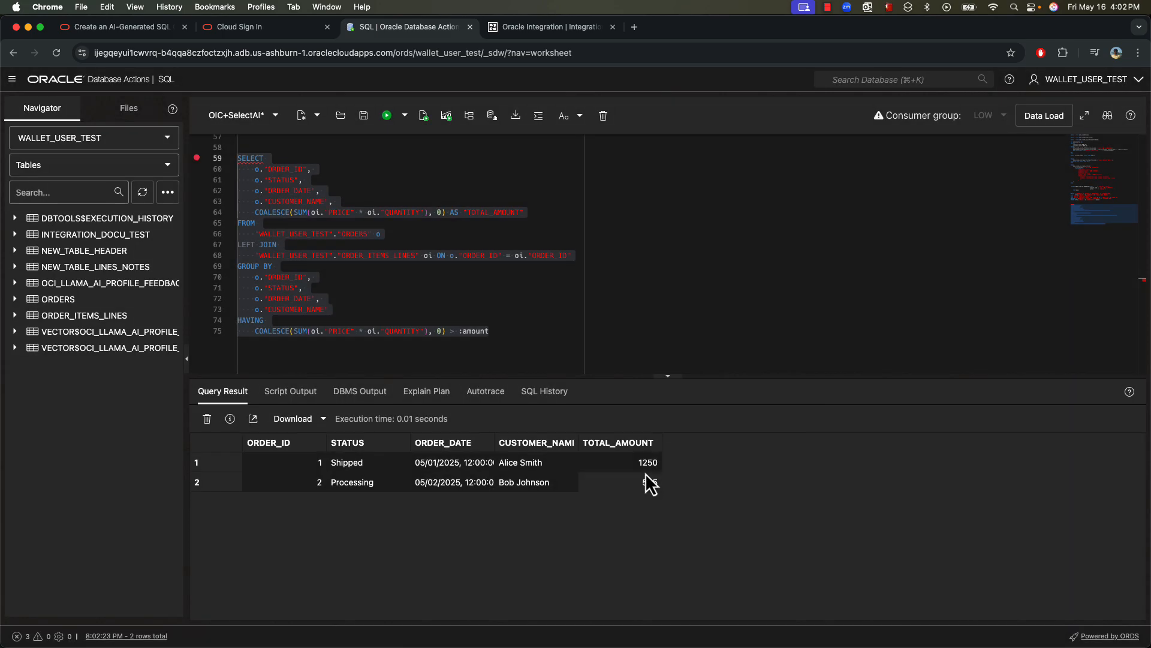